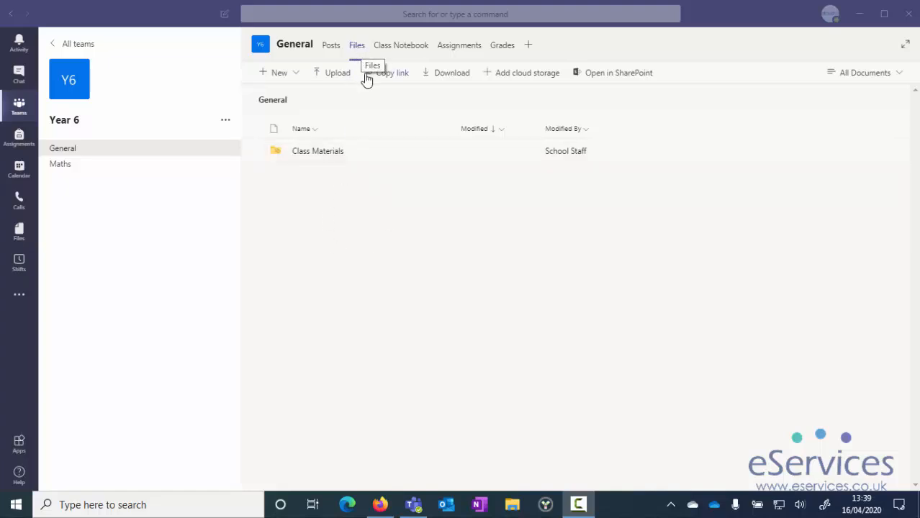
Step: Create a new Word document named "Friday afternoon Test" in the General channel's files
{"action": "left_click", "coordinate": [303, 89]}
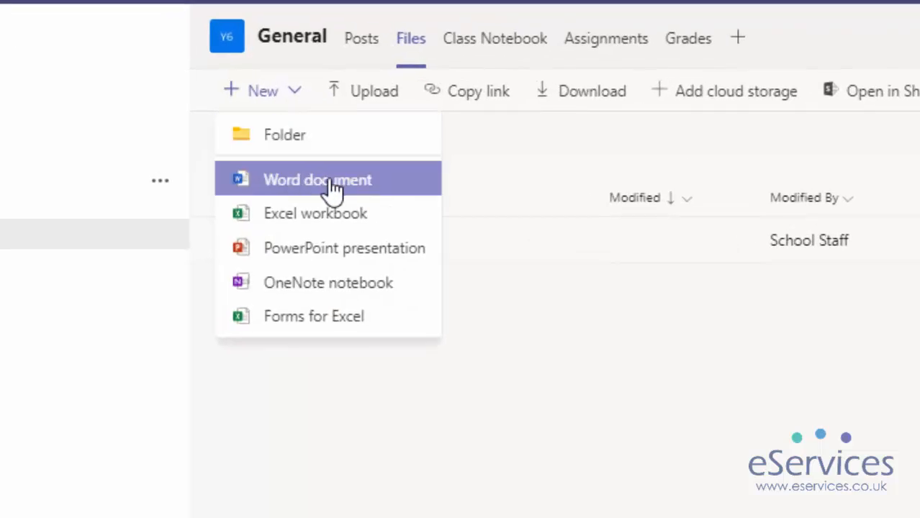
{"action": "left_click", "coordinate": [329, 186]}
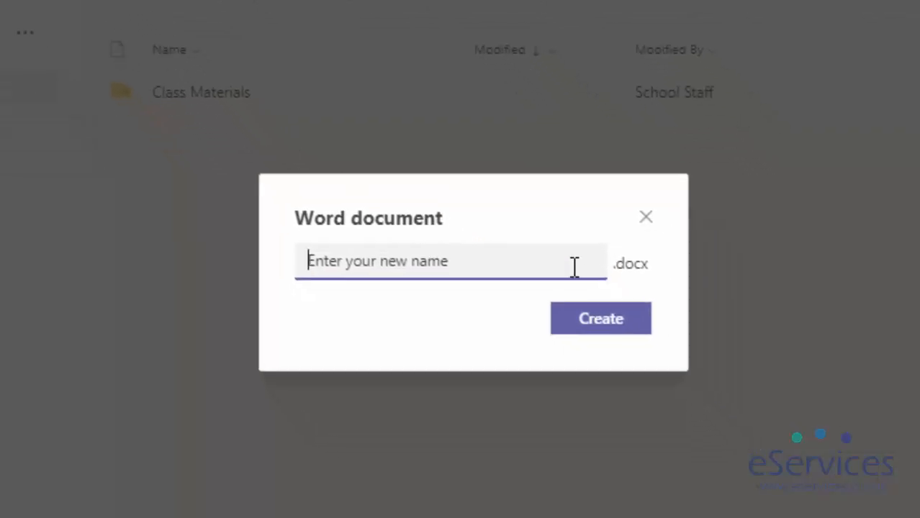
{"action": "type", "text": "Fr"}
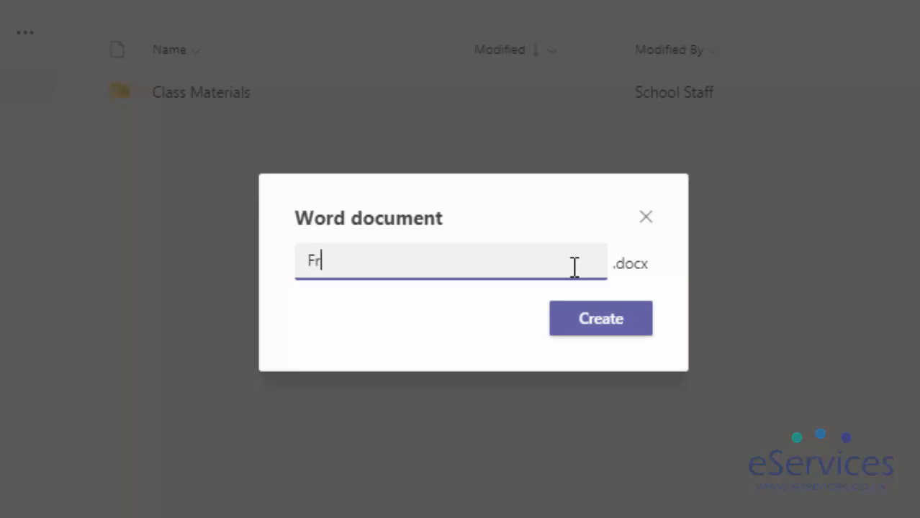
{"action": "type", "text": "iday afternoon "}
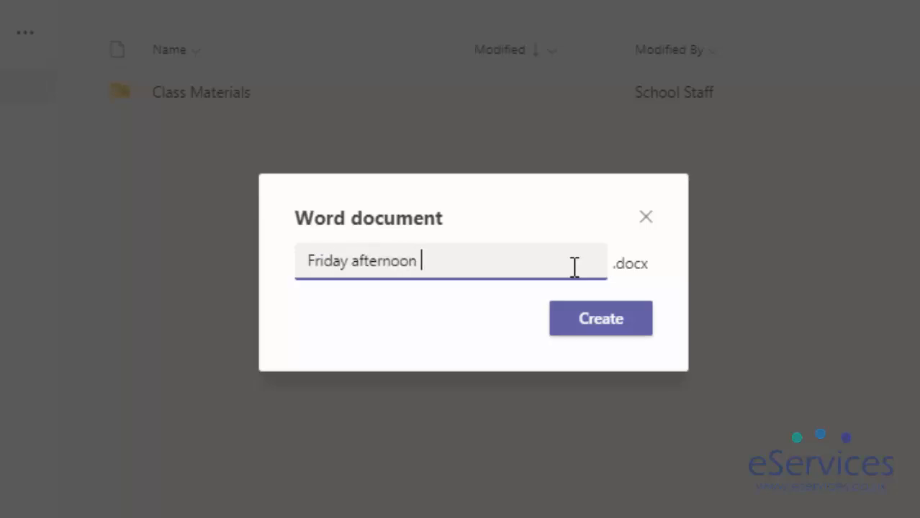
{"action": "type", "text": "Test"}
{"action": "left_click", "coordinate": [616, 324]}
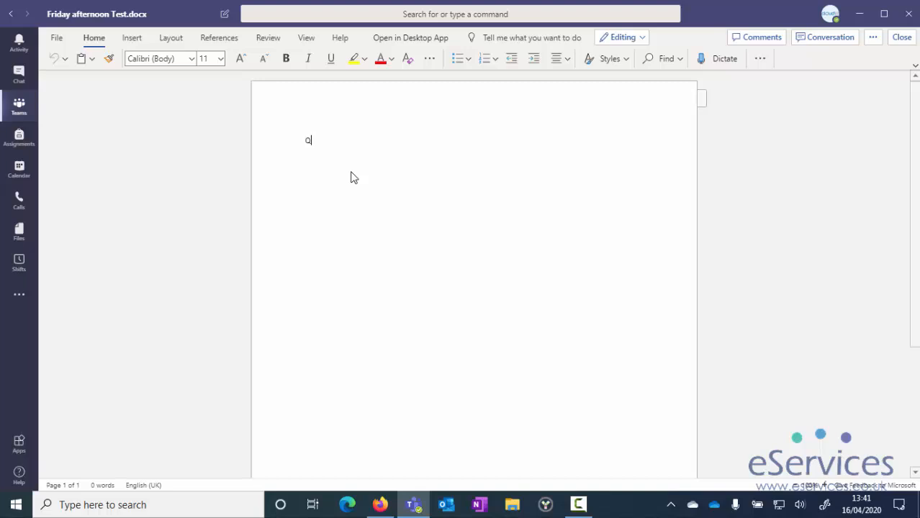
Step: Enter "Question 1" and "Question 2" as separate, spaced-out lines in the document and close it
{"action": "type", "text": "uestion 1"}
{"action": "key", "text": "Return"}
{"action": "type", "text": "Question 2"}
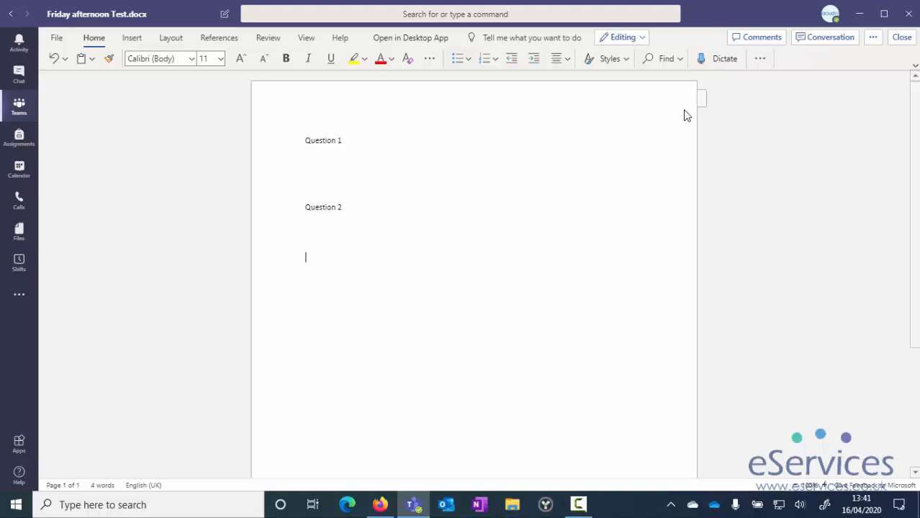
{"action": "left_click", "coordinate": [902, 38]}
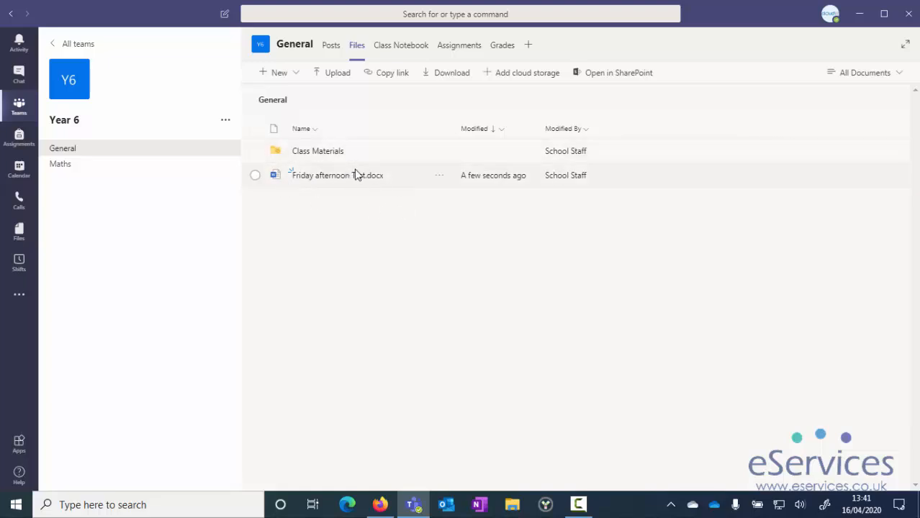
Step: Start a new assignment for the Year 6 team and title it "Friday Afternoon Test"
{"action": "left_click", "coordinate": [461, 48]}
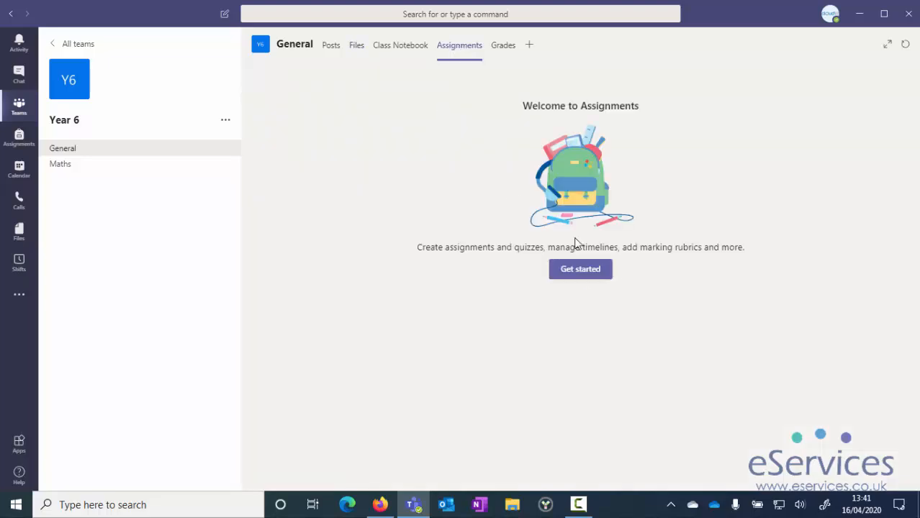
{"action": "left_click", "coordinate": [573, 278]}
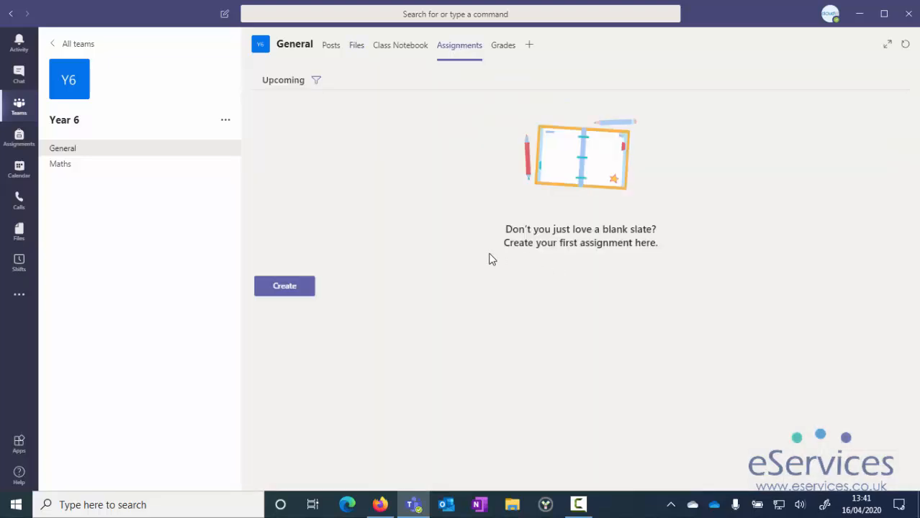
{"action": "left_click", "coordinate": [285, 291]}
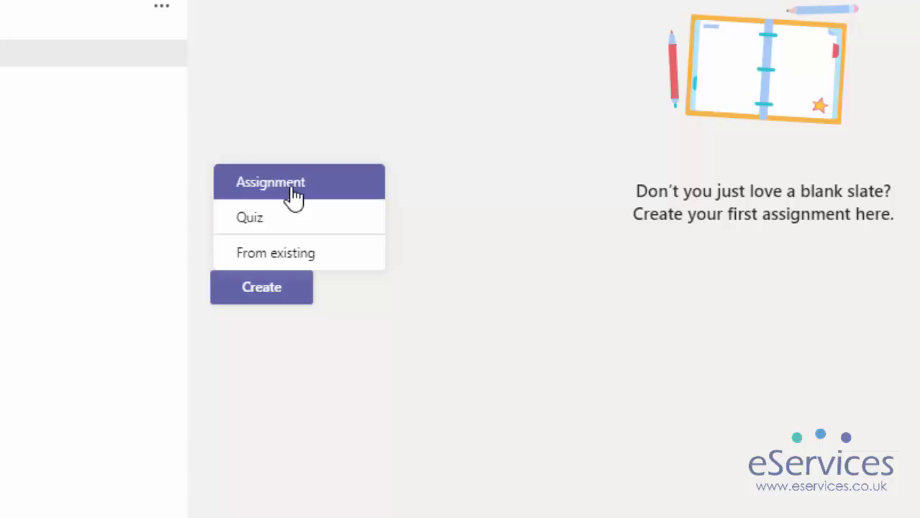
{"action": "left_click", "coordinate": [295, 198]}
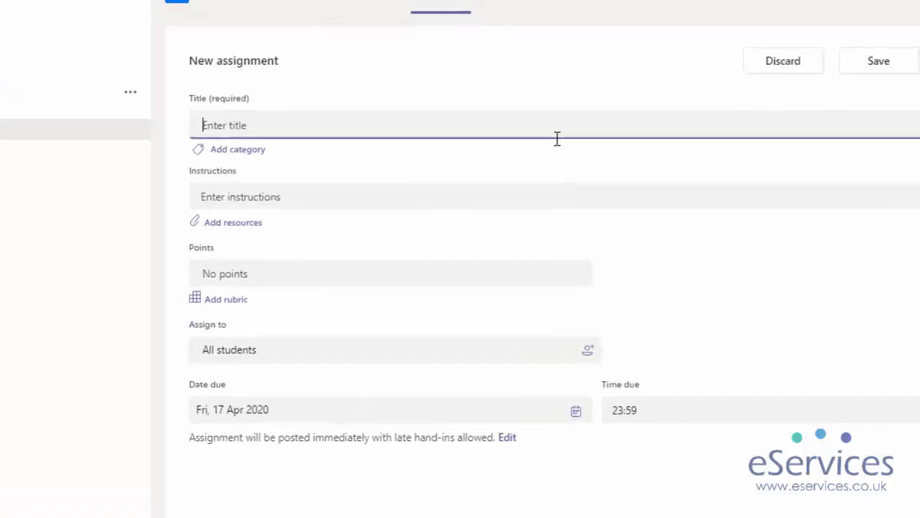
{"action": "type", "text": "Friday Aft"}
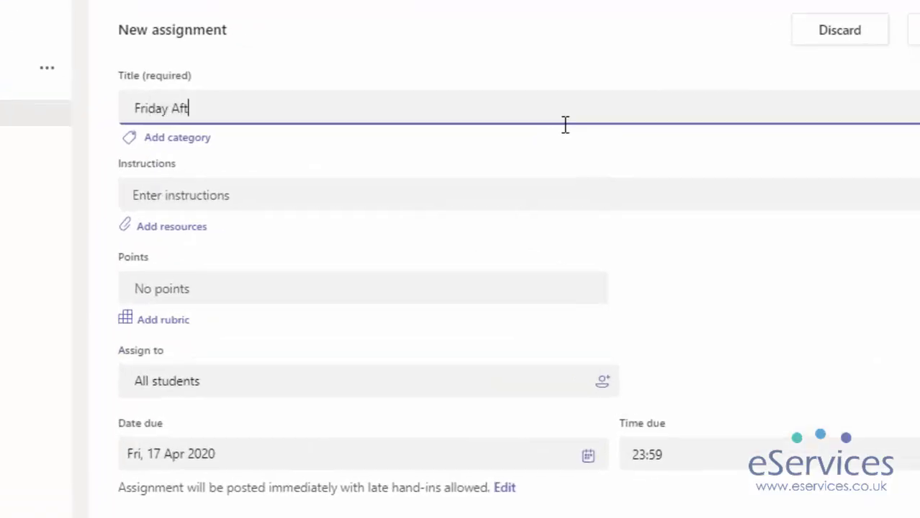
{"action": "type", "text": "ernoon Test"}
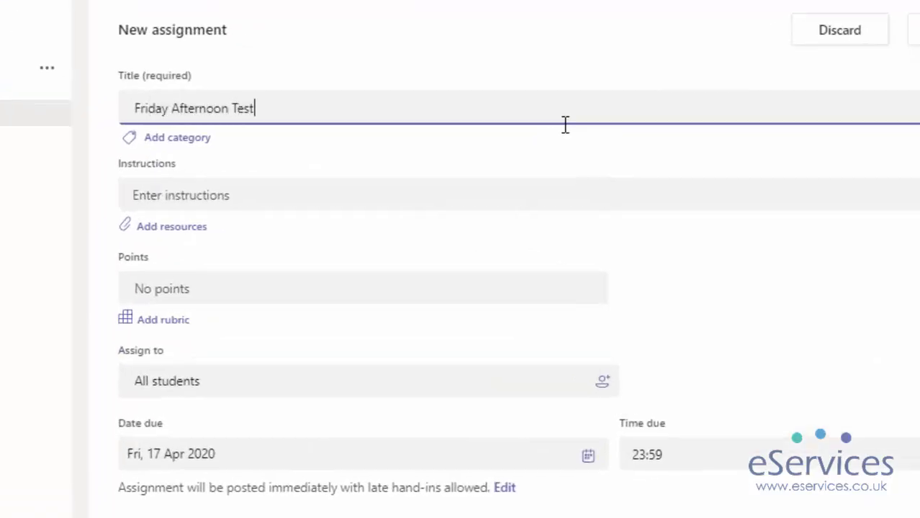
Step: Enter the assignment instructions "Please answer the questions in this test.", leaving the category empty
{"action": "left_click", "coordinate": [178, 138]}
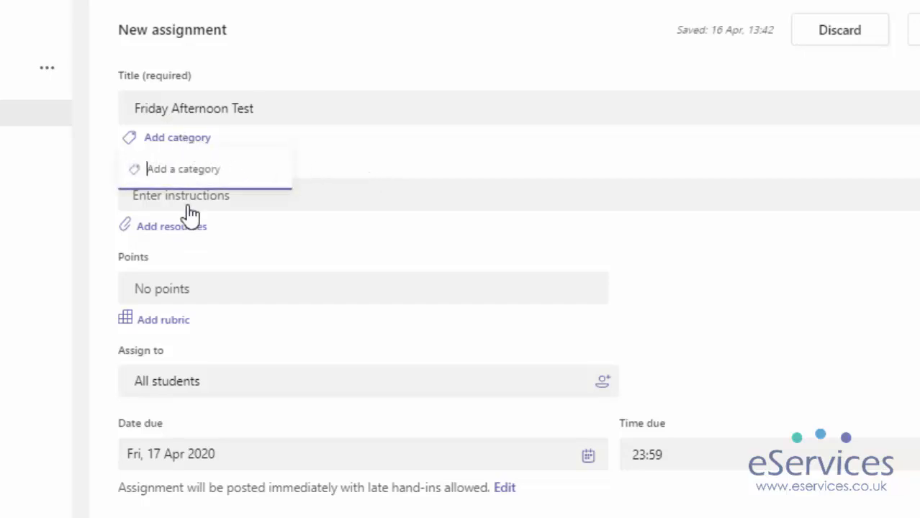
{"action": "left_click", "coordinate": [448, 191]}
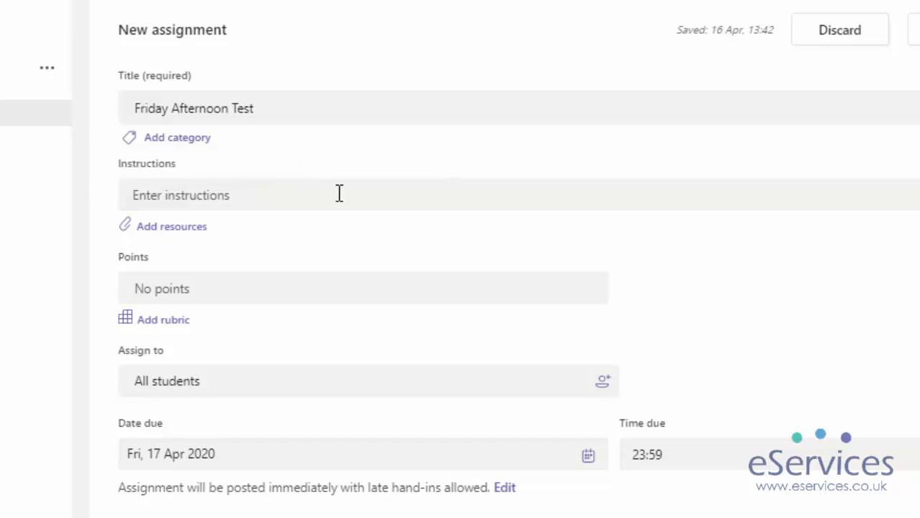
{"action": "left_click", "coordinate": [237, 194]}
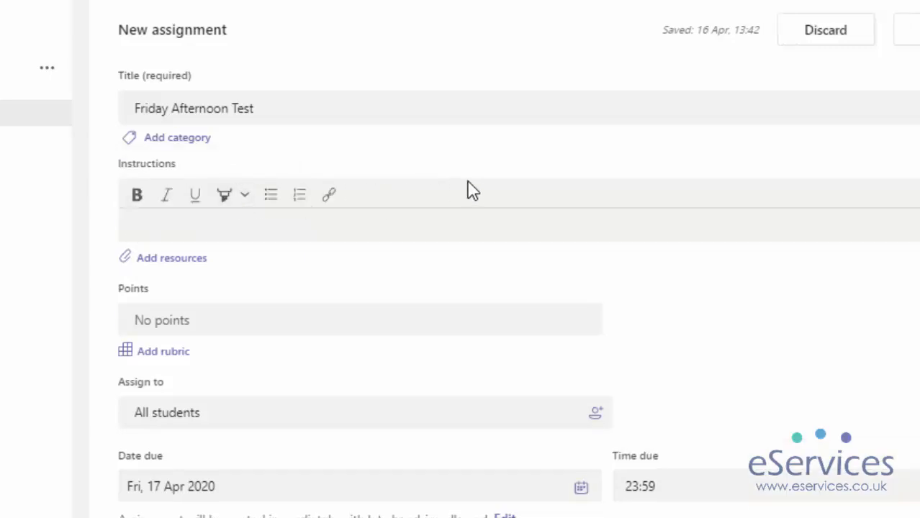
{"action": "type", "text": "Please answer the"}
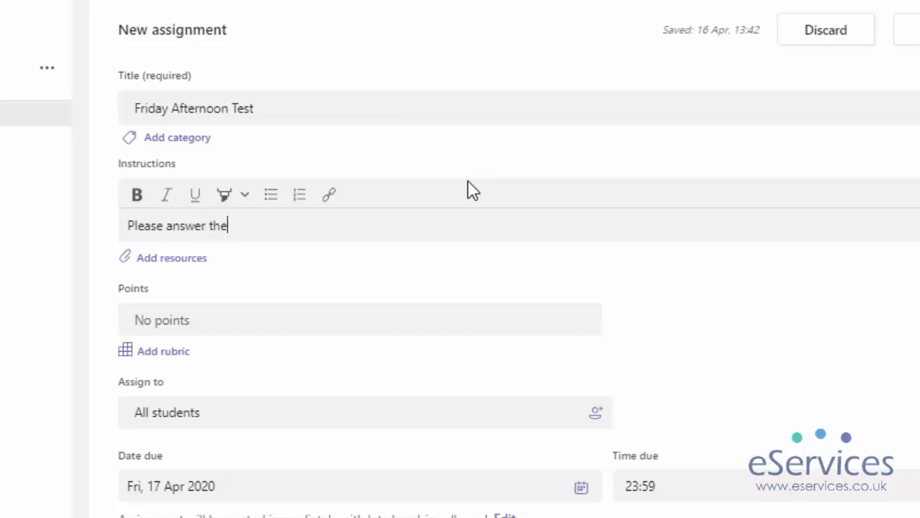
{"action": "type", "text": " questions in this test."}
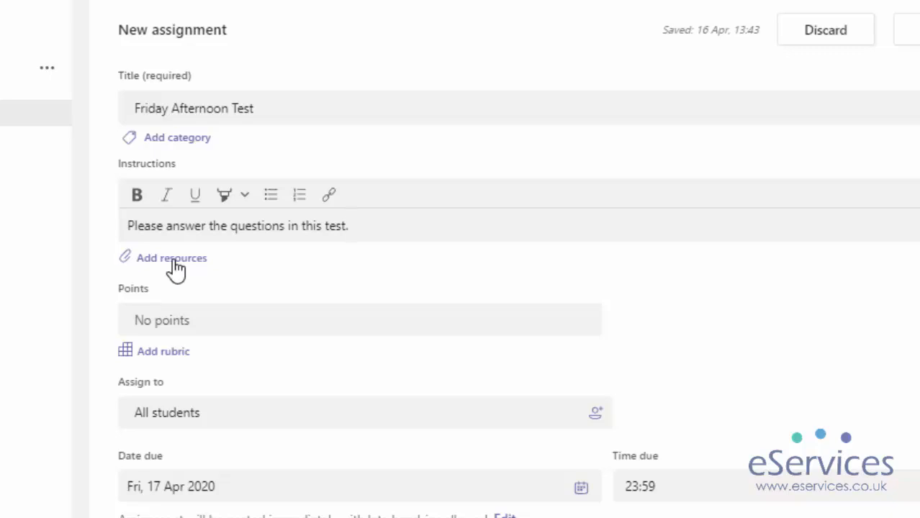
Step: Attach Friday afternoon Test.docx from the Year 6 team's Documents > General folder as an assignment resource
{"action": "left_click", "coordinate": [176, 268]}
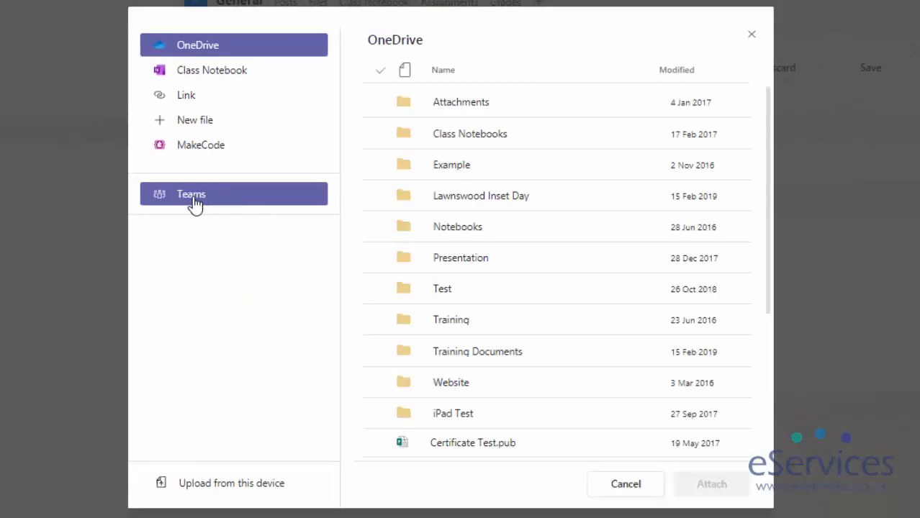
{"action": "left_click", "coordinate": [192, 203]}
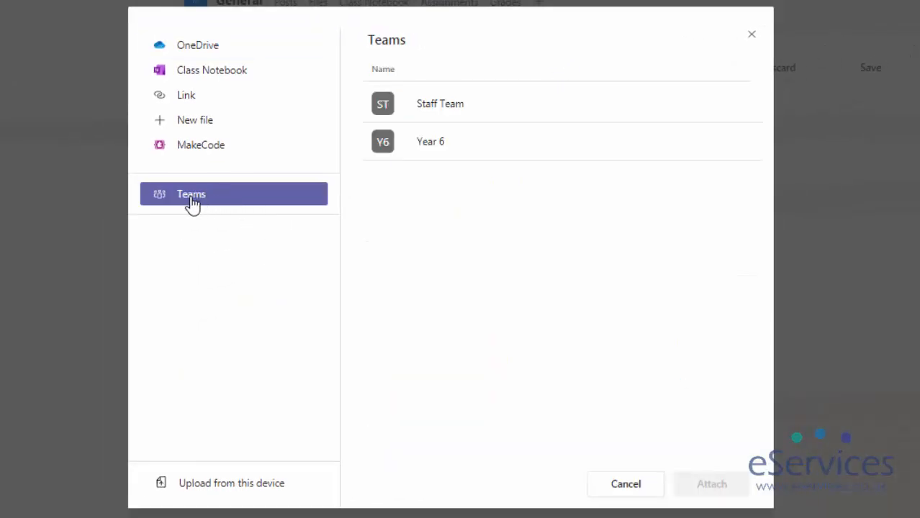
{"action": "left_click", "coordinate": [434, 149]}
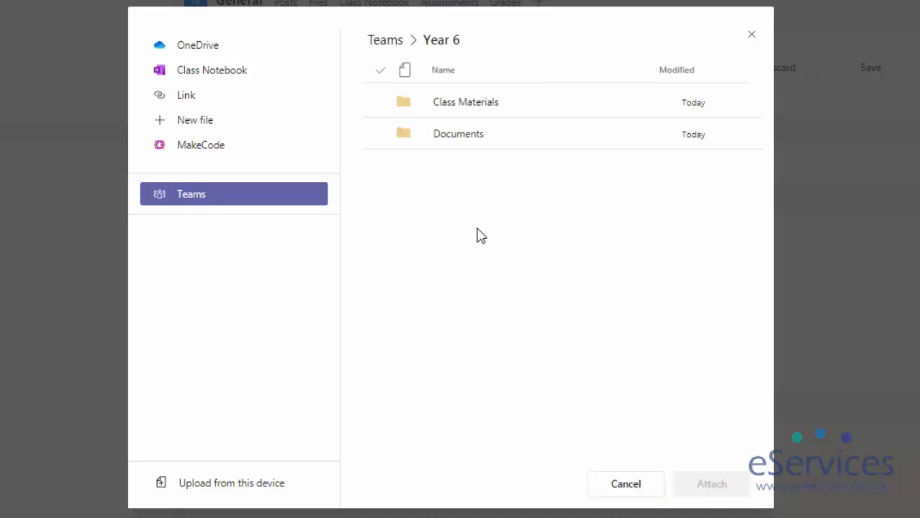
{"action": "left_click", "coordinate": [456, 138]}
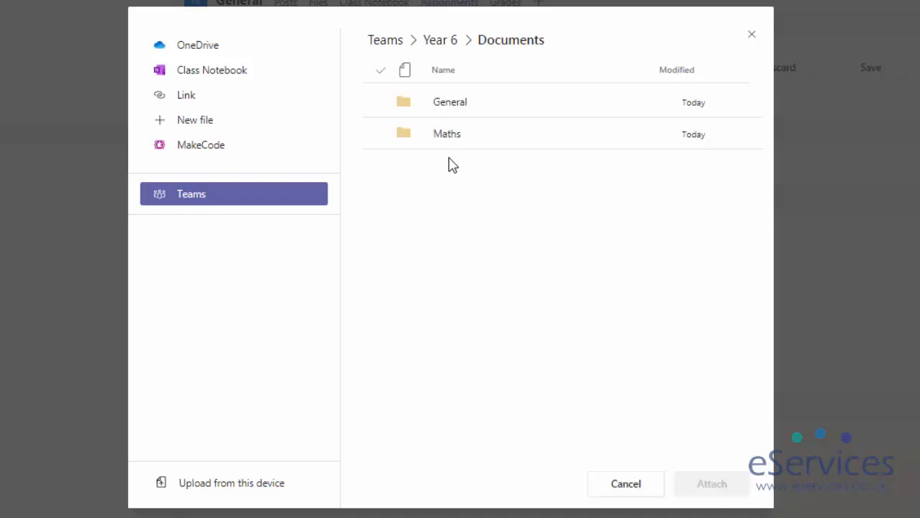
{"action": "left_click", "coordinate": [455, 114]}
{"action": "left_click", "coordinate": [467, 115]}
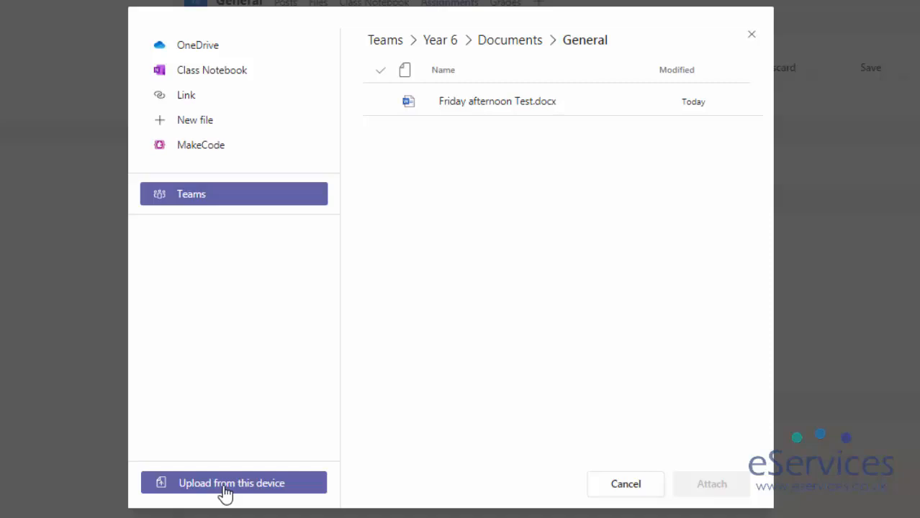
{"action": "left_click", "coordinate": [479, 112]}
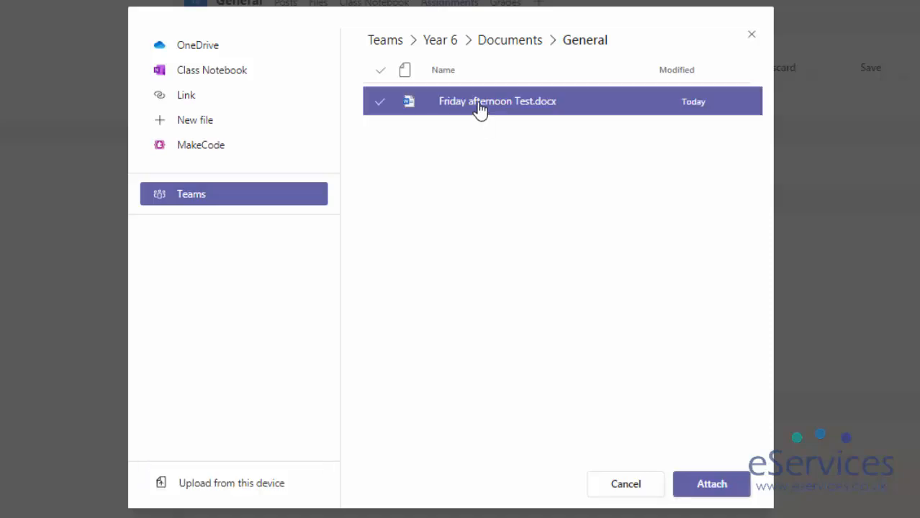
{"action": "left_click", "coordinate": [722, 490]}
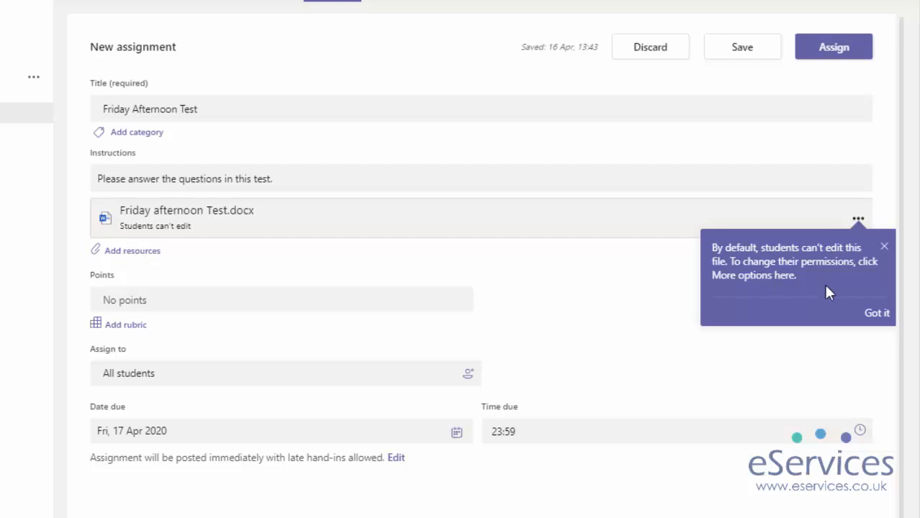
Step: Dismiss the permissions tip and set the attached test document to "Students edit their own copy"
{"action": "left_click", "coordinate": [884, 246]}
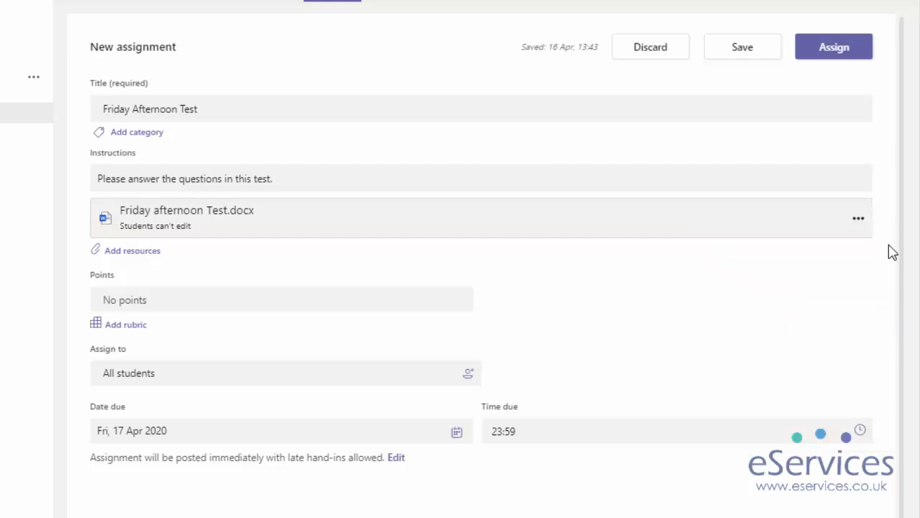
{"action": "left_click", "coordinate": [858, 220]}
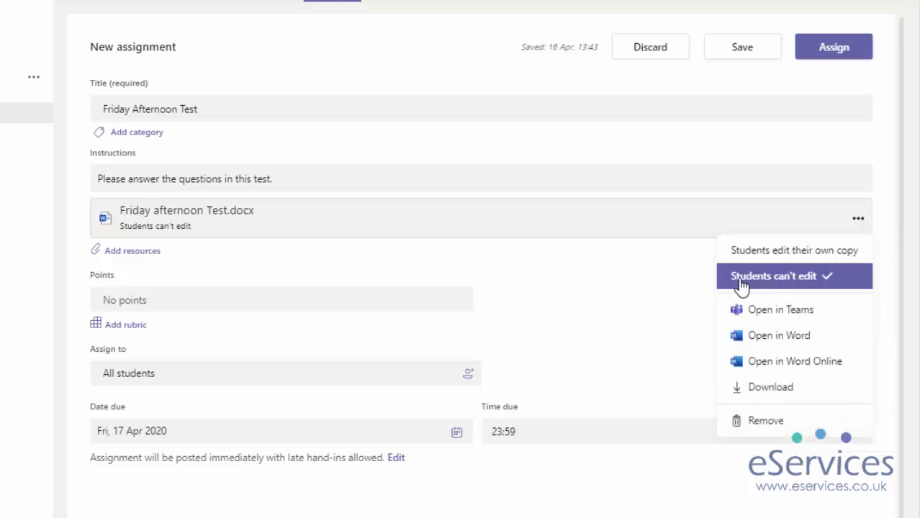
{"action": "left_click", "coordinate": [809, 264]}
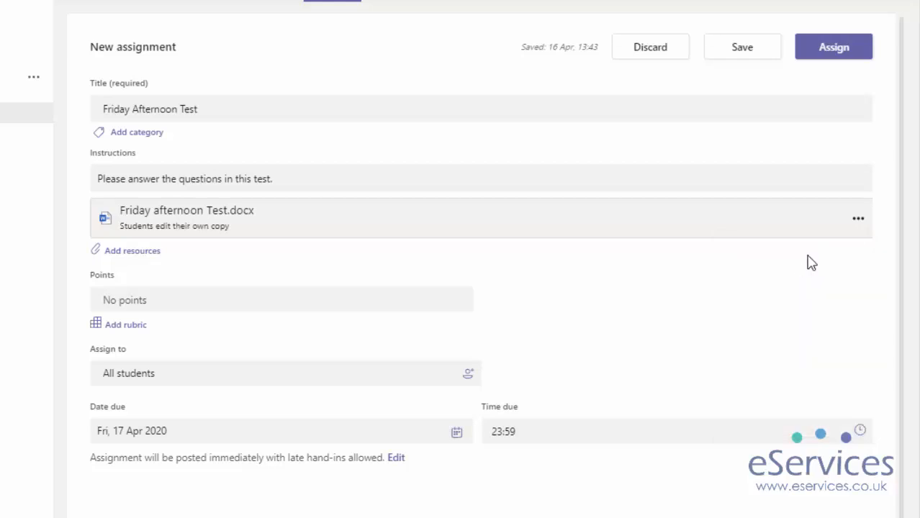
{"action": "left_click", "coordinate": [126, 256]}
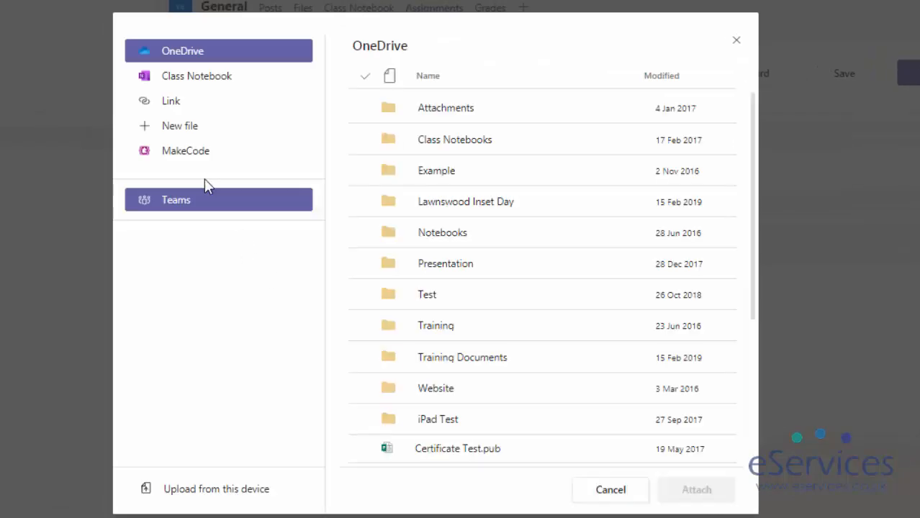
{"action": "left_click", "coordinate": [177, 107]}
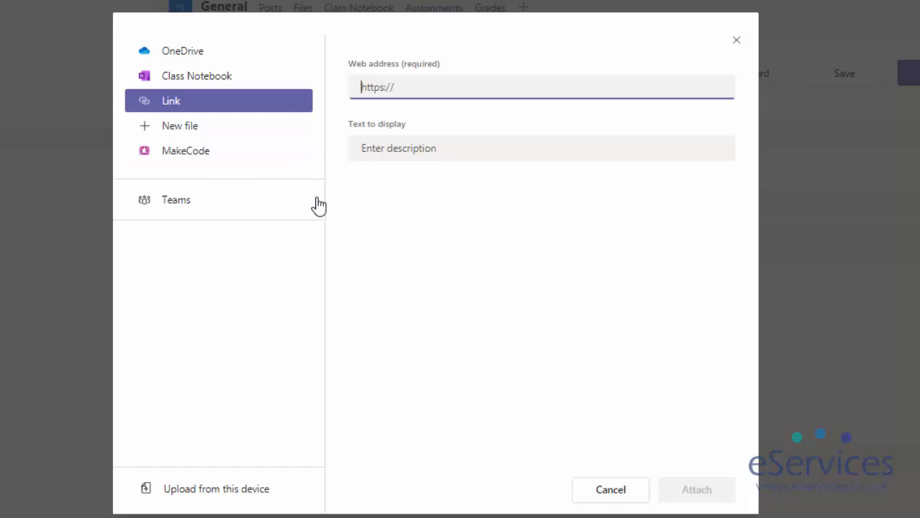
{"action": "left_click", "coordinate": [606, 483]}
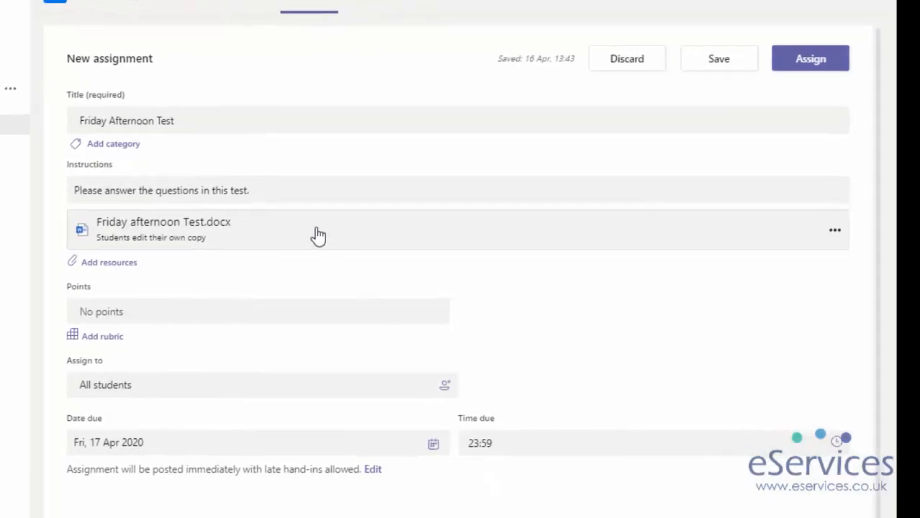
Step: Set the assignment's points to 100
{"action": "left_click", "coordinate": [142, 306]}
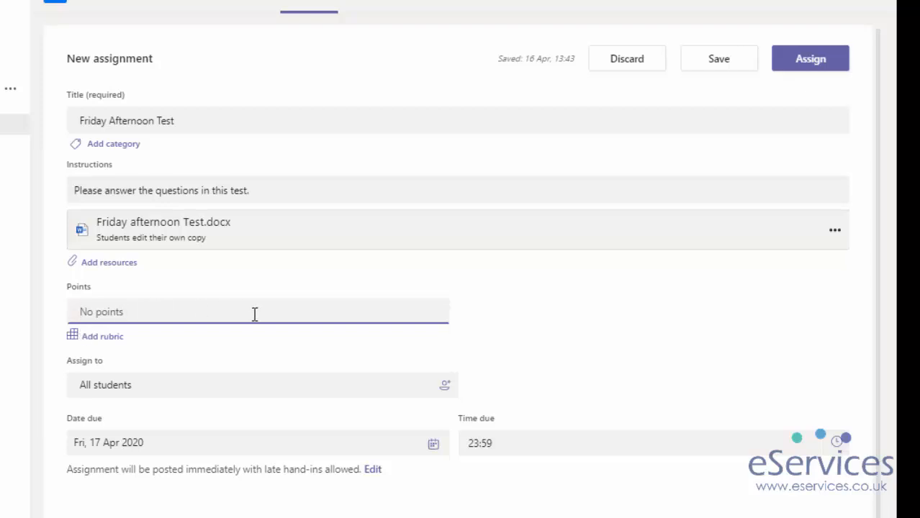
{"action": "type", "text": "100"}
Step: Open a blank new marking rubric to examine its title, points and criteria fields, and cancel it
{"action": "left_click", "coordinate": [107, 339]}
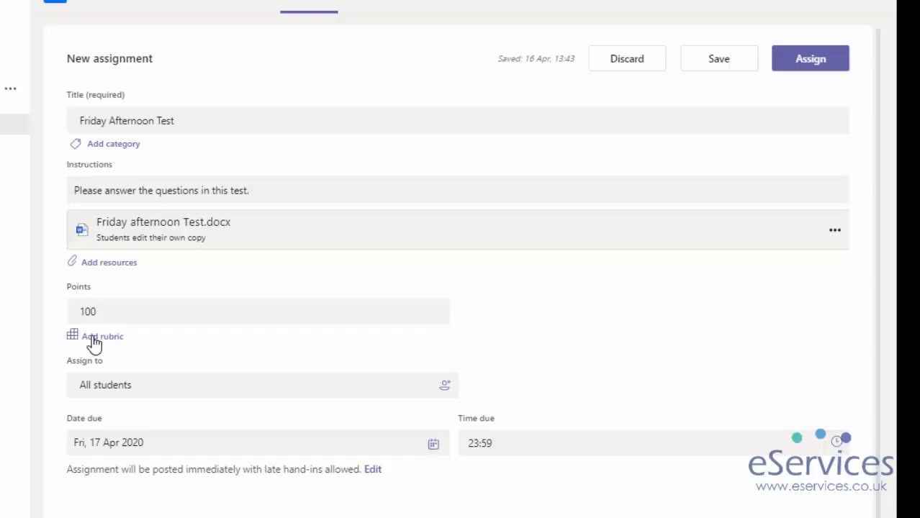
{"action": "left_click", "coordinate": [94, 343]}
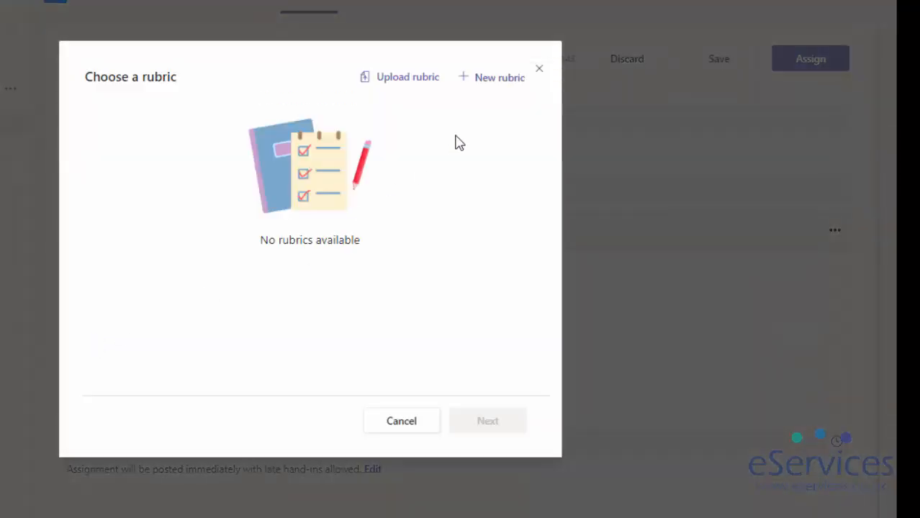
{"action": "left_click", "coordinate": [499, 79]}
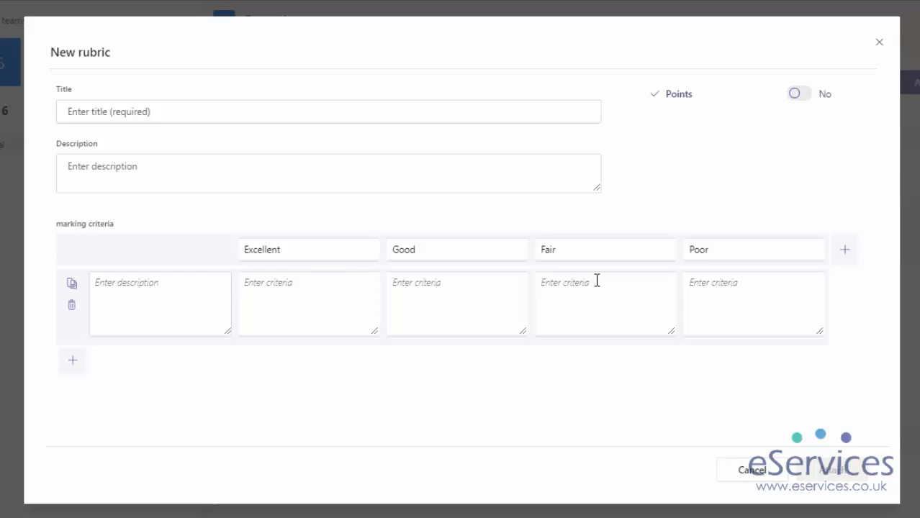
{"action": "left_click", "coordinate": [748, 472]}
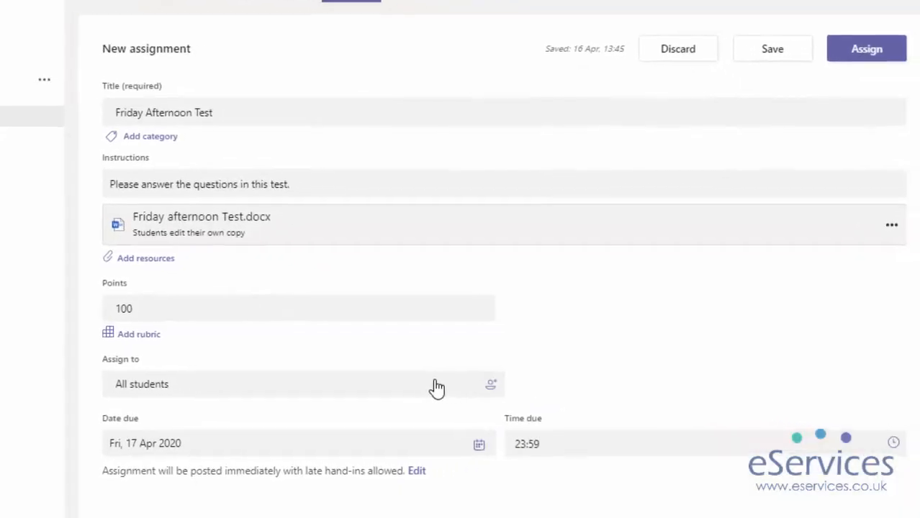
Step: Examine the assignment's student selection, due-date calendar and timeline options for scheduling and close date, and cancel out
{"action": "left_click", "coordinate": [322, 380]}
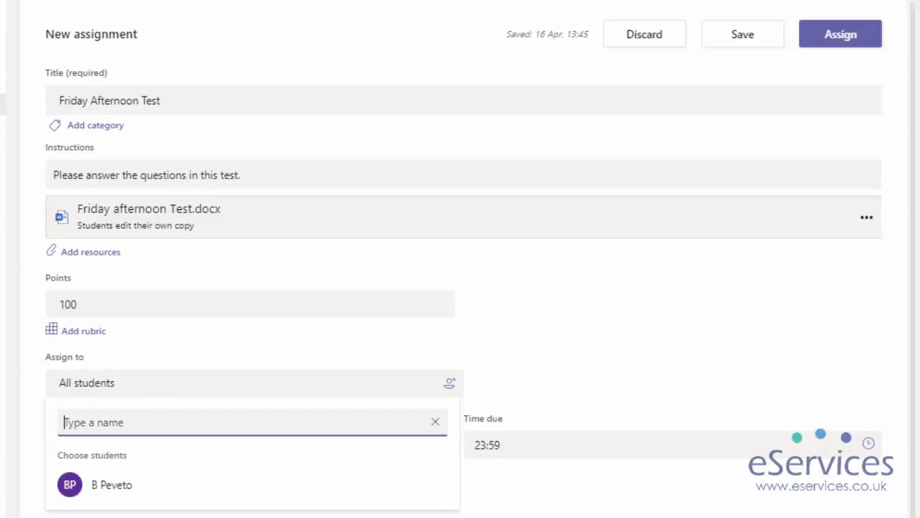
{"action": "left_click", "coordinate": [581, 330]}
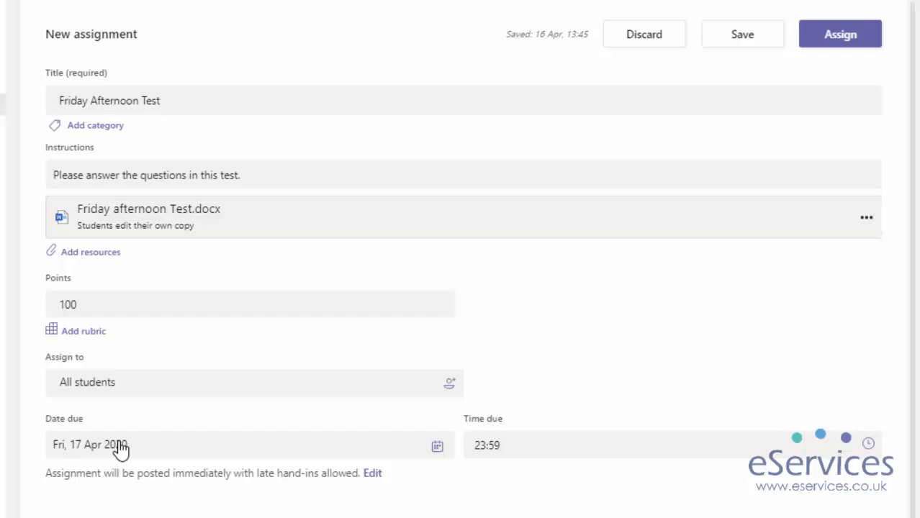
{"action": "left_click", "coordinate": [437, 446]}
{"action": "left_click", "coordinate": [550, 334]}
{"action": "left_click", "coordinate": [373, 473]}
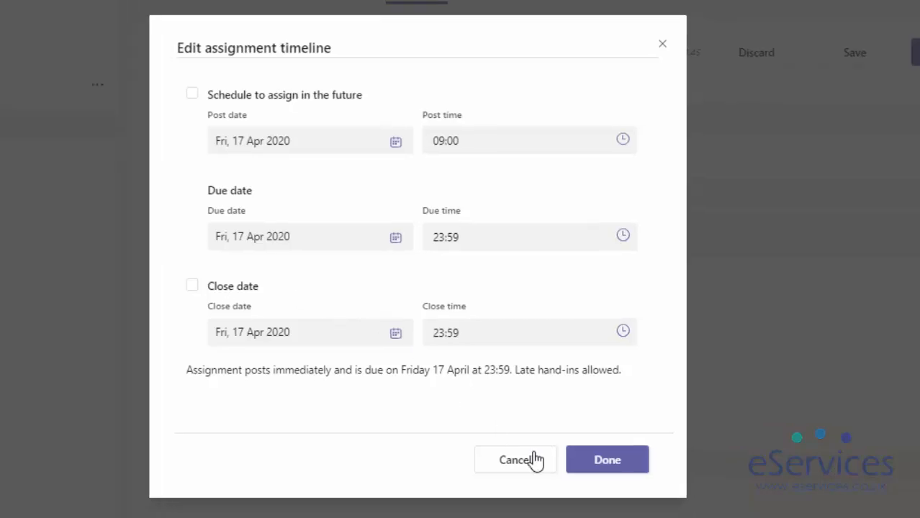
{"action": "left_click", "coordinate": [540, 464]}
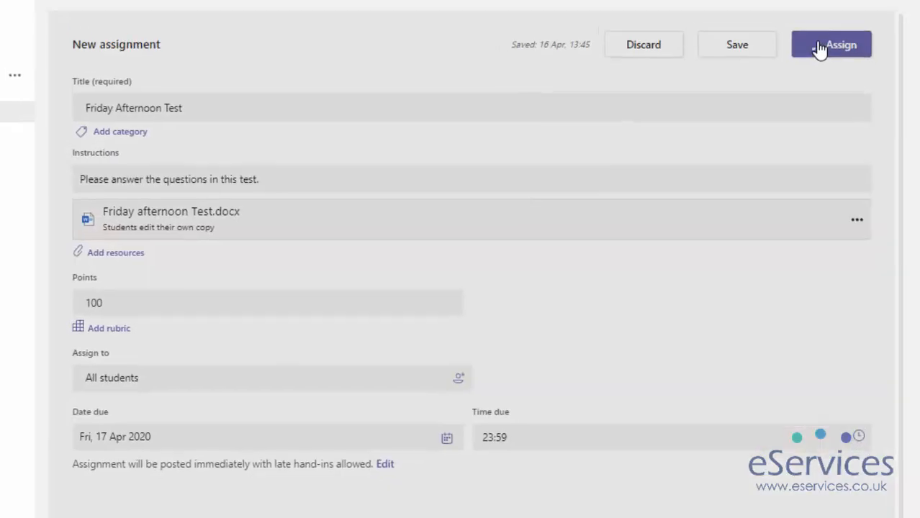
Step: Assign the Friday Afternoon Test to all students and check its notification in the teacher's activity feed
{"action": "left_click", "coordinate": [816, 39]}
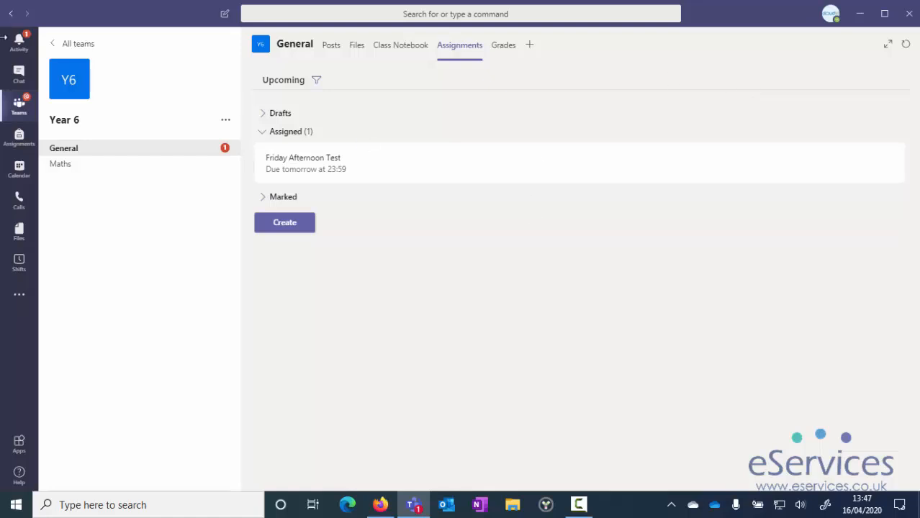
{"action": "left_click", "coordinate": [19, 44]}
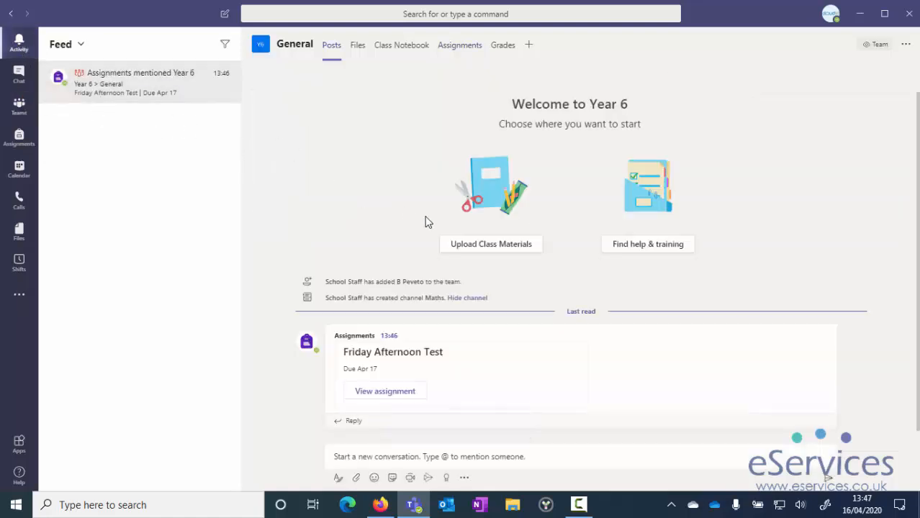
Step: Switch to the student's Teams session in Firefox and open the Friday Afternoon Test assignment from its activity notification
{"action": "left_click", "coordinate": [380, 504]}
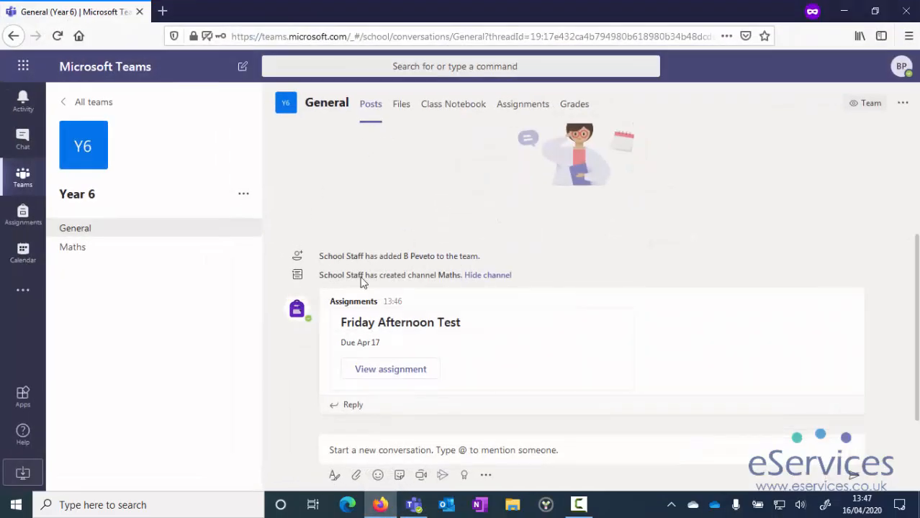
{"action": "left_click", "coordinate": [23, 101]}
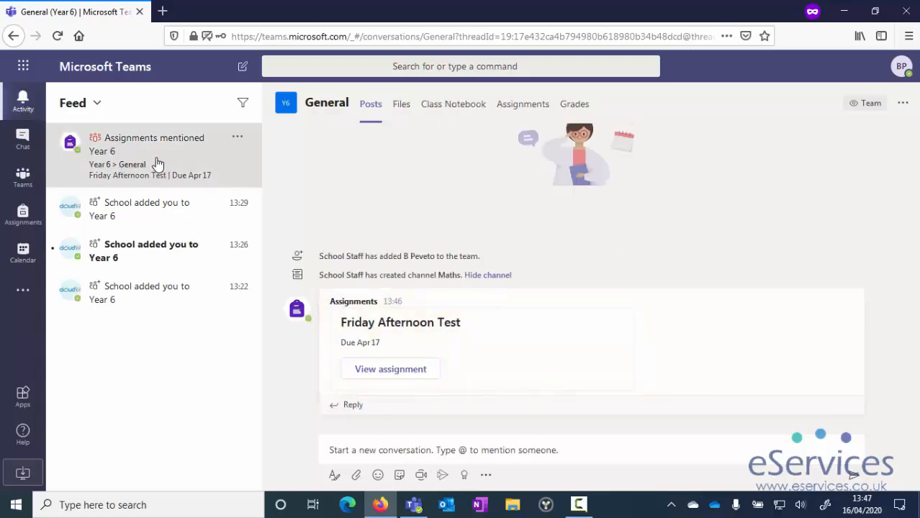
{"action": "left_click", "coordinate": [393, 369]}
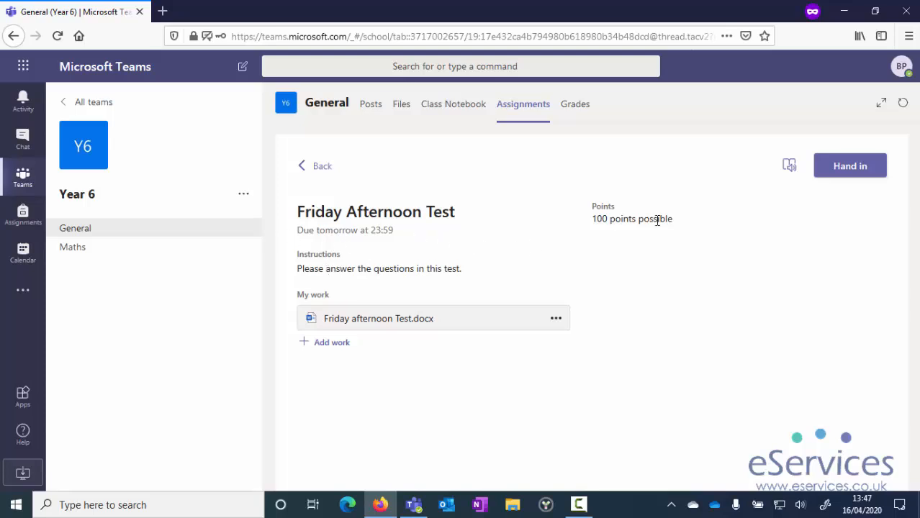
Step: Edit Friday afternoon Test.docx in the browser, entering "Answer" under Question 1 and "Answers" under Question 2
{"action": "left_click", "coordinate": [374, 323]}
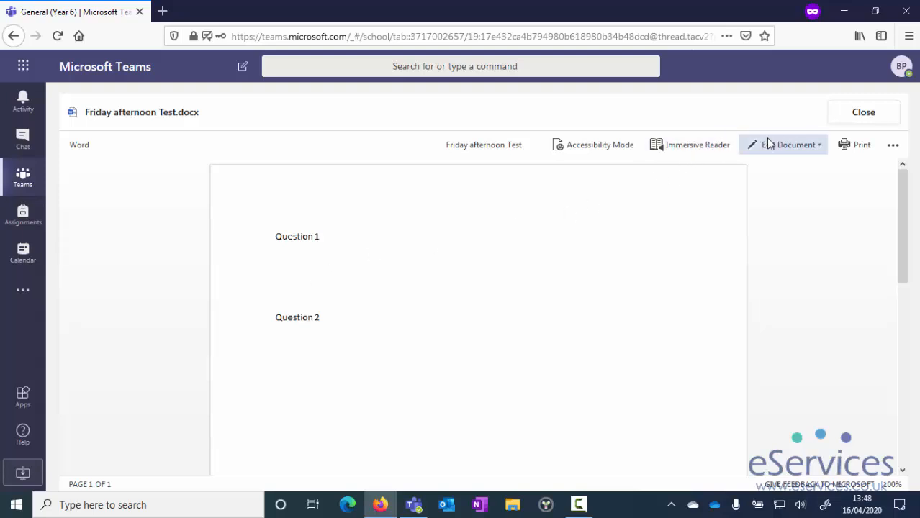
{"action": "left_click", "coordinate": [792, 144]}
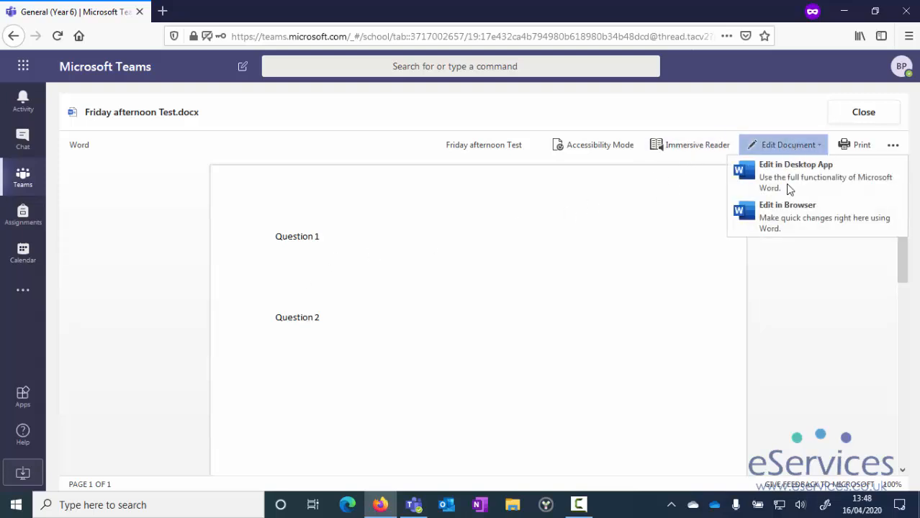
{"action": "left_click", "coordinate": [781, 213]}
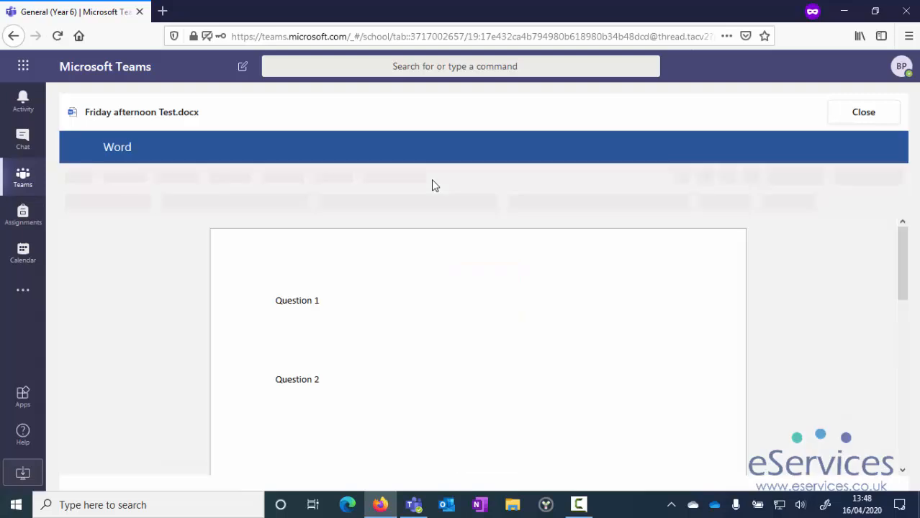
{"action": "left_click", "coordinate": [378, 324]}
{"action": "type", "text": "Answer"}
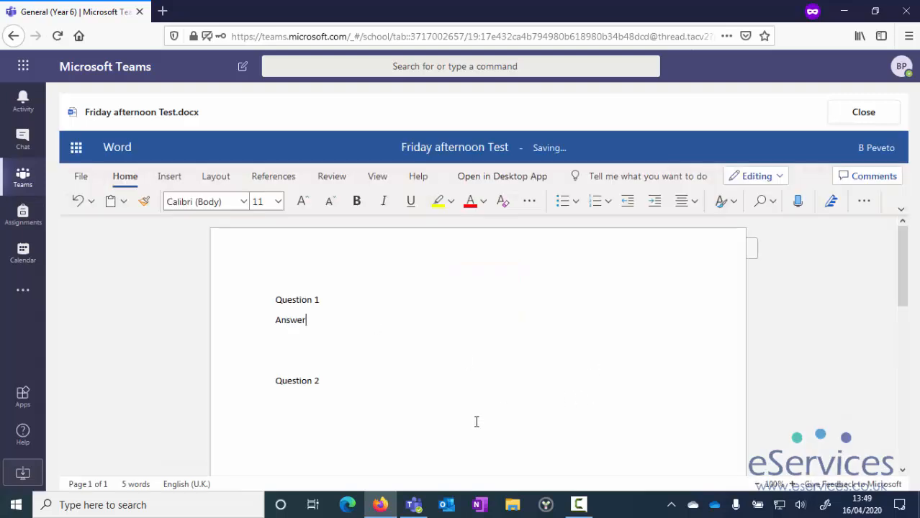
{"action": "left_click", "coordinate": [475, 422]}
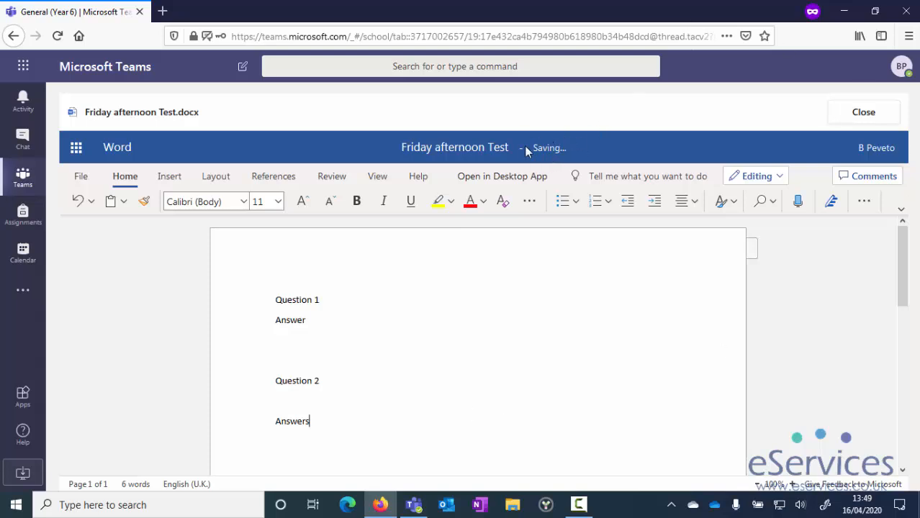
Step: Close the completed test document and hand in the student's Friday Afternoon Test assignment
{"action": "left_click", "coordinate": [848, 121]}
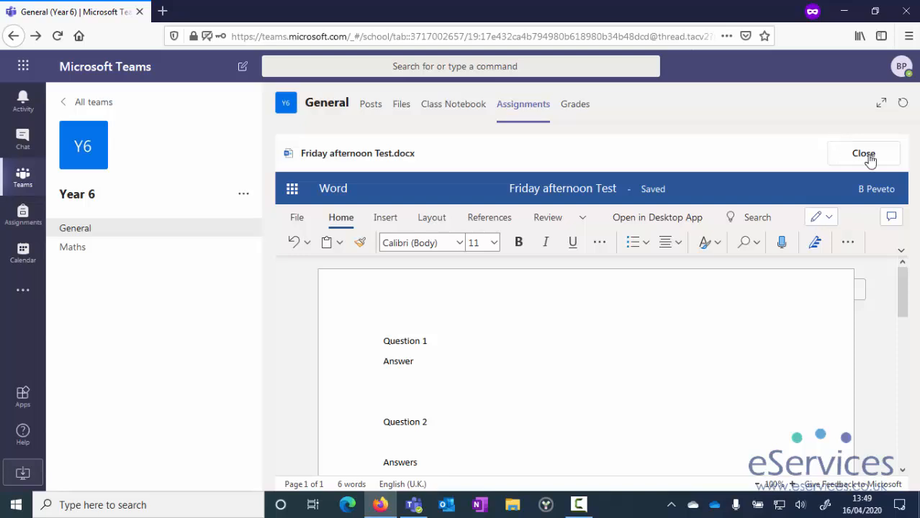
{"action": "left_click", "coordinate": [851, 155]}
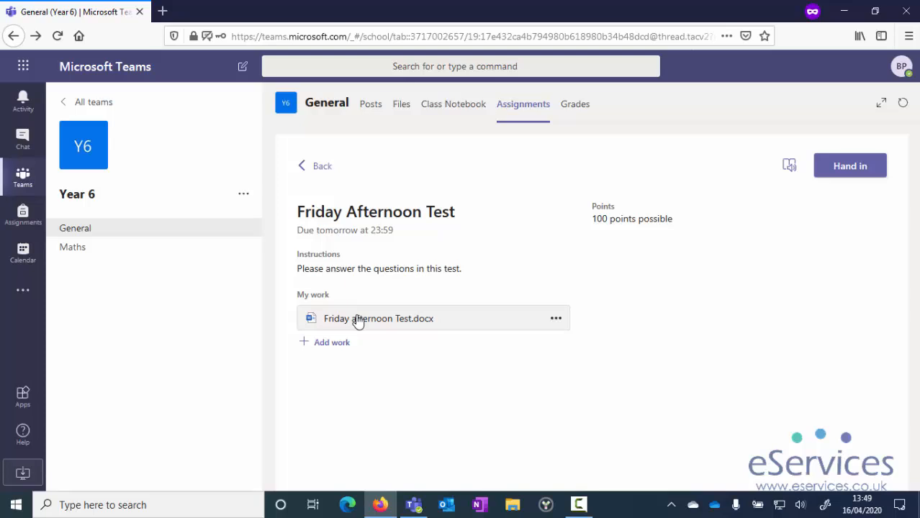
{"action": "left_click", "coordinate": [867, 168]}
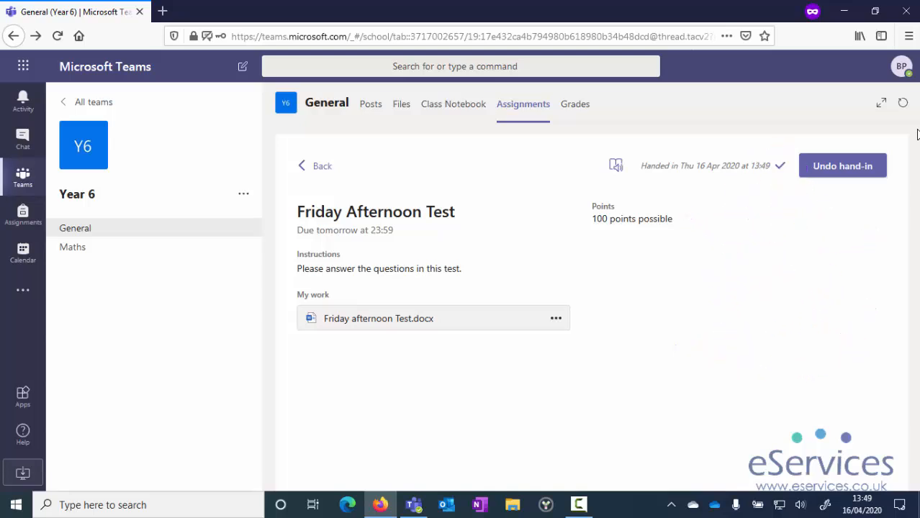
Step: Switch to the teacher's Teams desktop app and open the student's handed-in Friday Afternoon Test for marking
{"action": "left_click", "coordinate": [413, 505]}
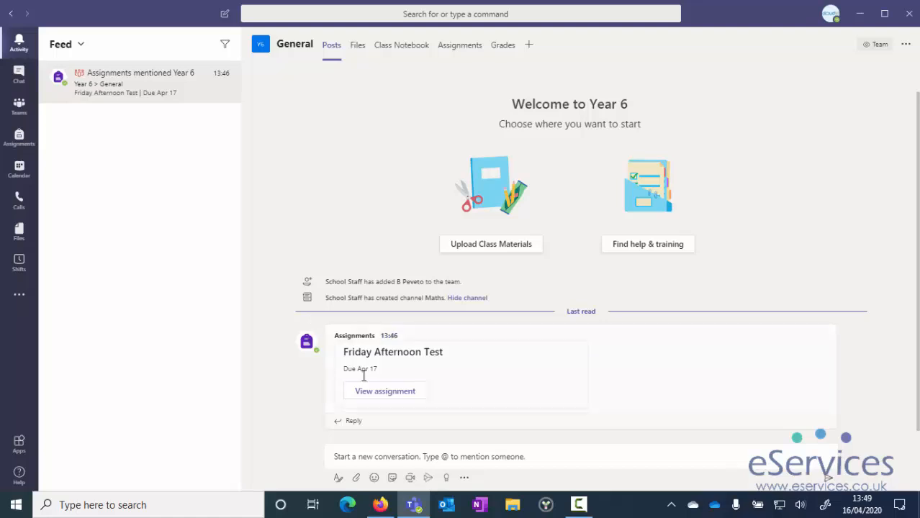
{"action": "left_click", "coordinate": [385, 396]}
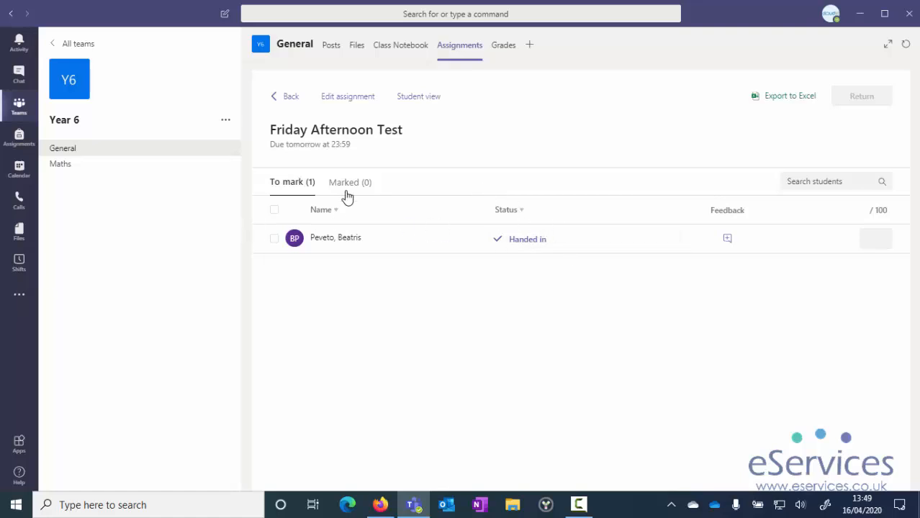
{"action": "left_click", "coordinate": [516, 243]}
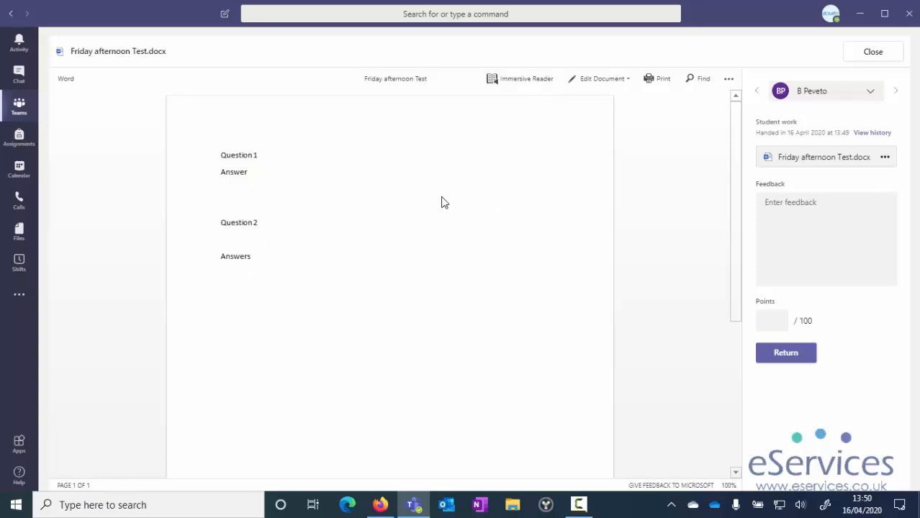
Step: Open the handed-in document for editing in the browser, select the answer to Question 1 and examine the commenting tools
{"action": "left_click", "coordinate": [601, 79]}
{"action": "left_click", "coordinate": [596, 148]}
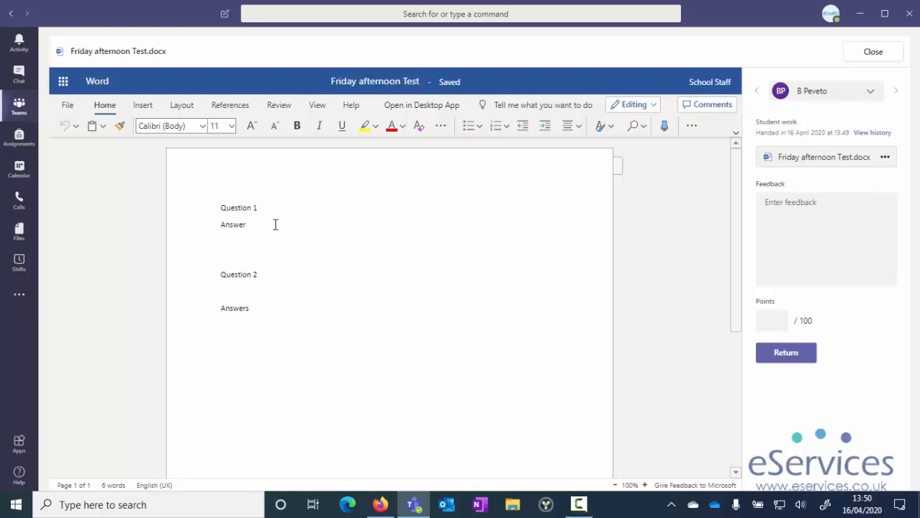
{"action": "left_click", "coordinate": [280, 107]}
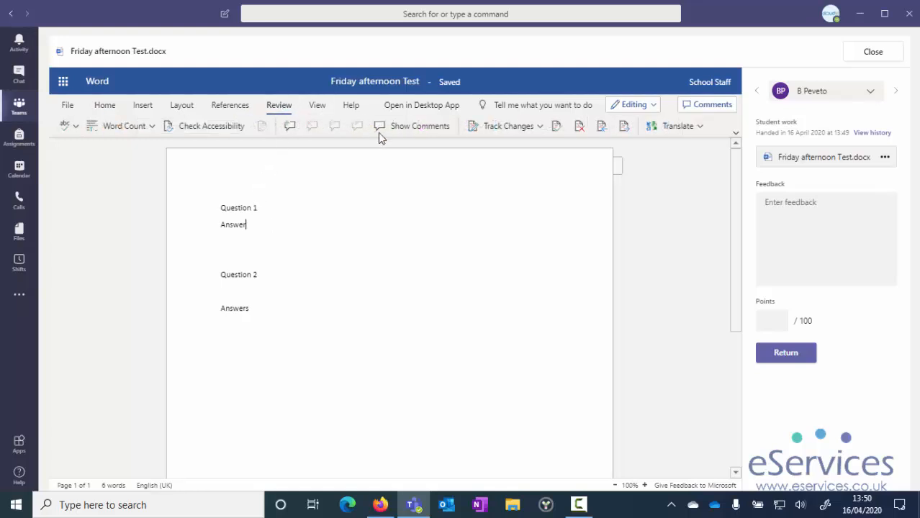
{"action": "left_click", "coordinate": [207, 229]}
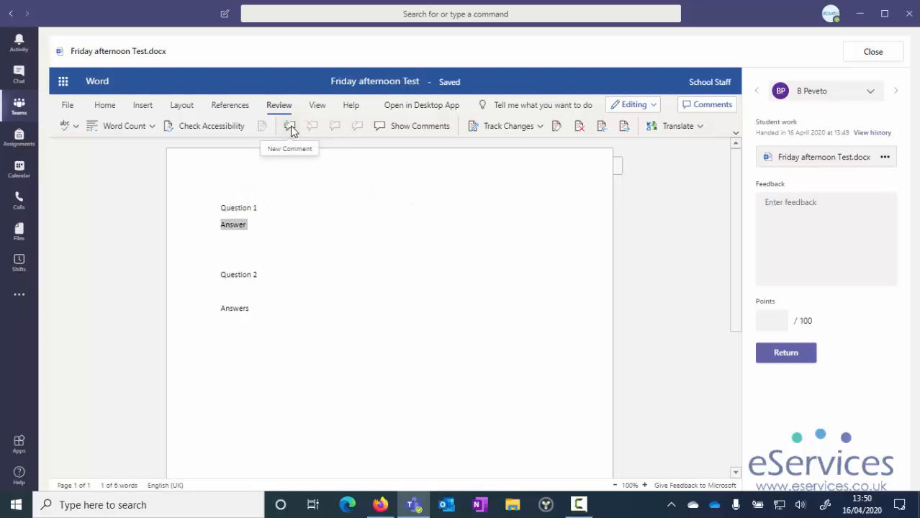
Step: Award the student's test 50 out of 100 points and return the marked work
{"action": "left_click", "coordinate": [768, 320]}
{"action": "type", "text": "50"}
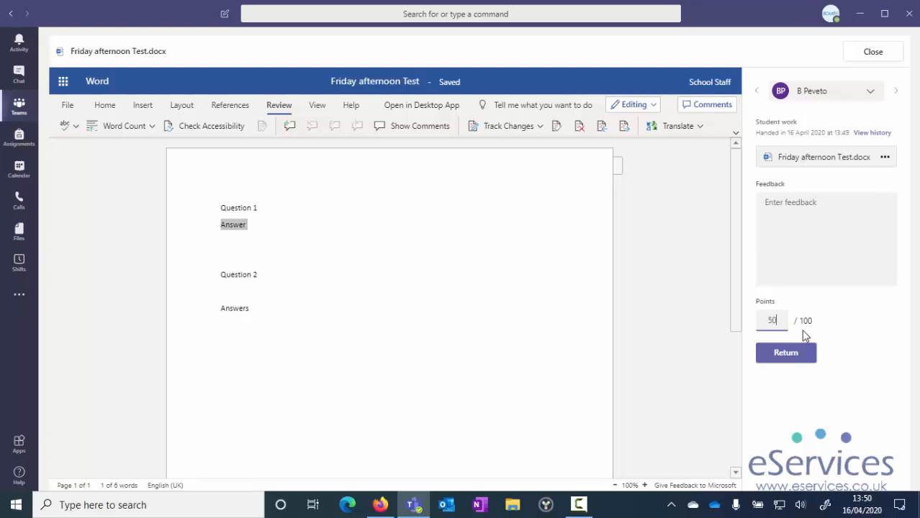
{"action": "left_click", "coordinate": [786, 354]}
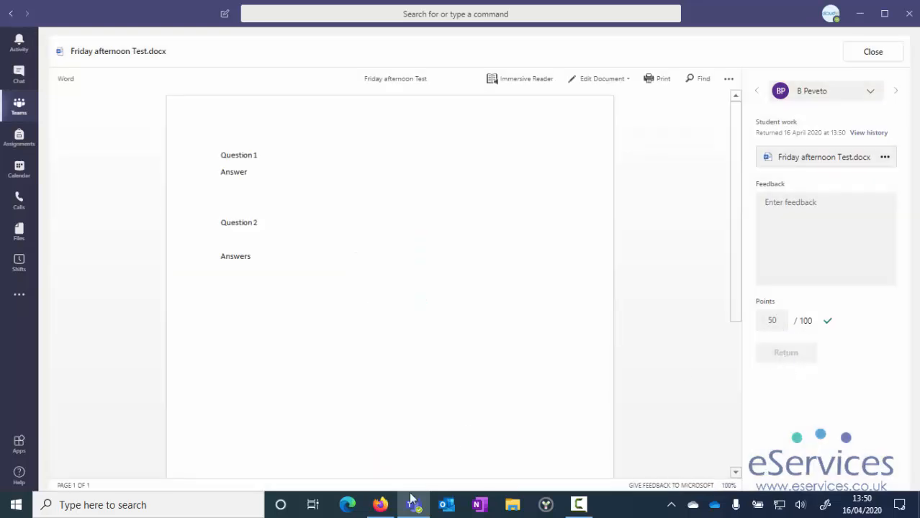
Step: Switch to the student's session in Firefox, check the returned test document and hand the assignment in again
{"action": "left_click", "coordinate": [381, 506]}
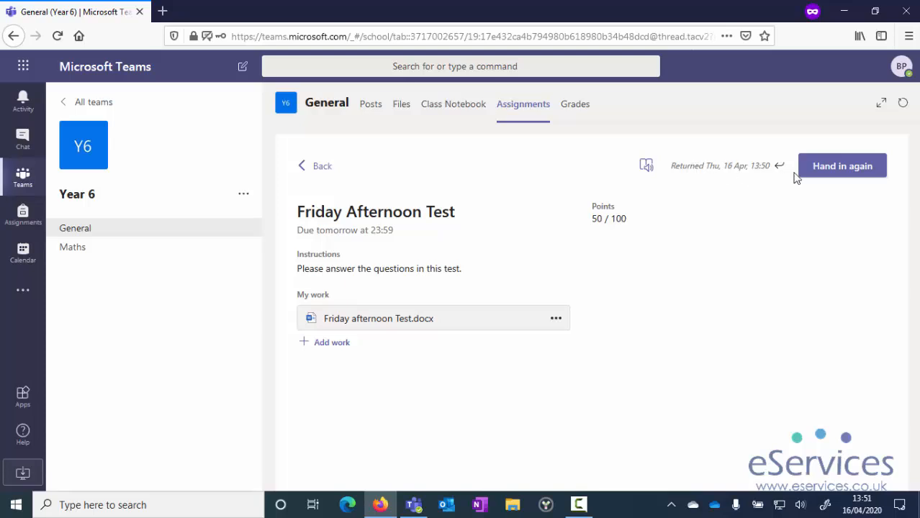
{"action": "left_click", "coordinate": [386, 326]}
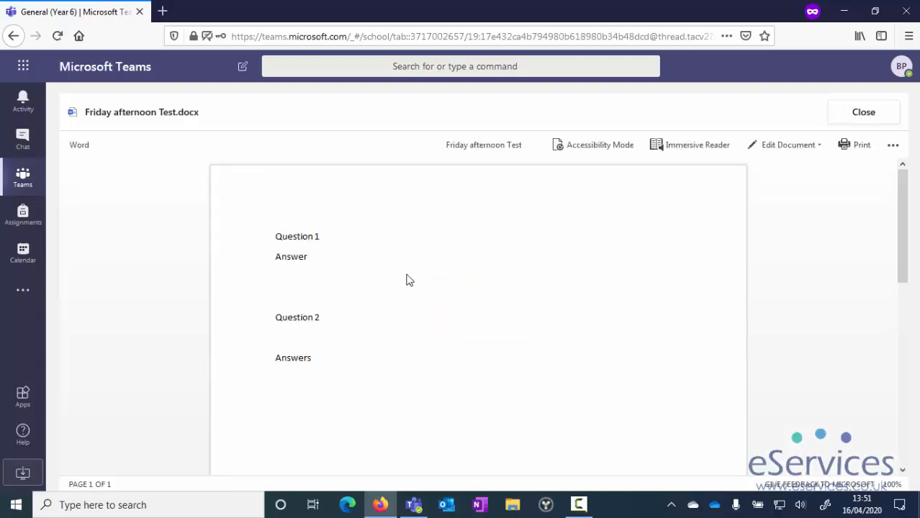
{"action": "left_click", "coordinate": [868, 116]}
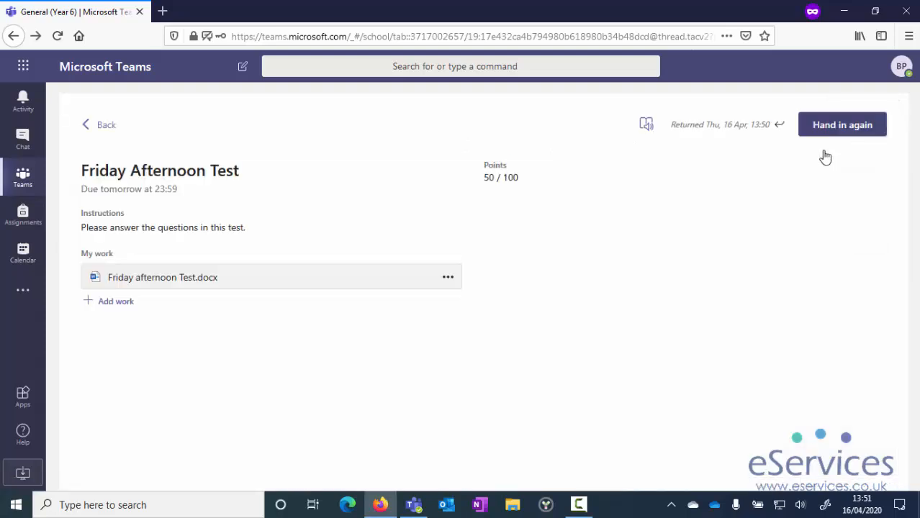
{"action": "left_click", "coordinate": [844, 166]}
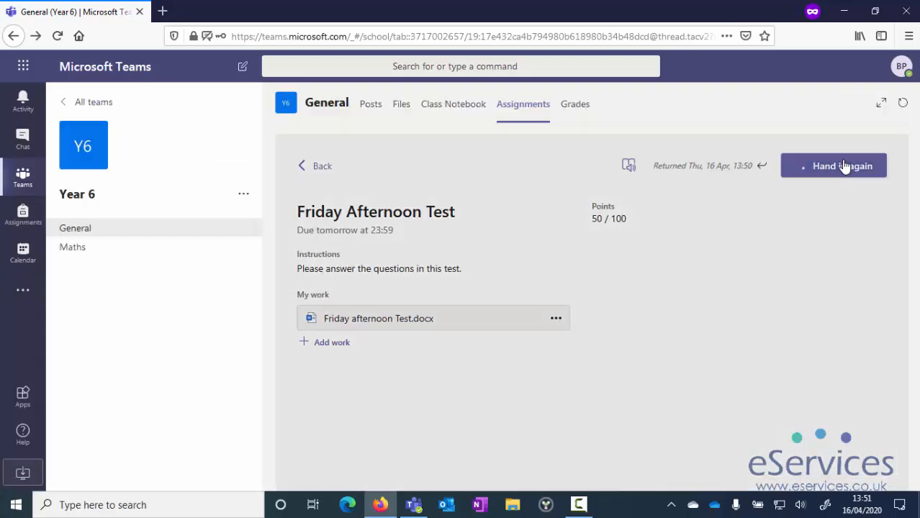
Step: Switch to the teacher's Teams desktop app and open the student's resubmitted test for marking
{"action": "left_click", "coordinate": [421, 506]}
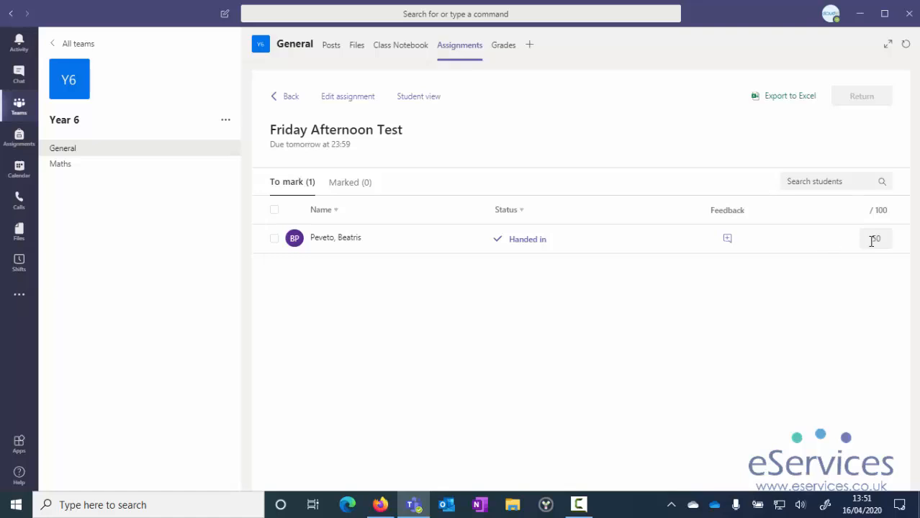
{"action": "left_click", "coordinate": [528, 245]}
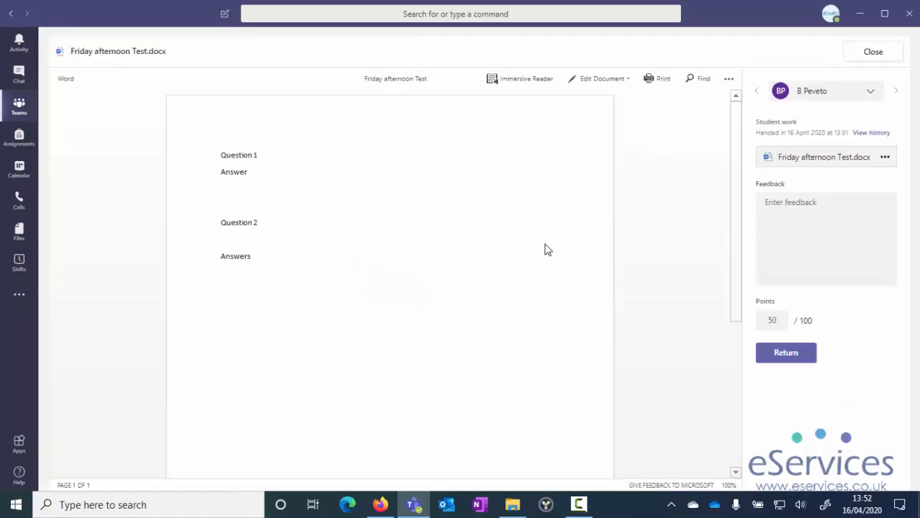
Step: Add the feedback "Well done" to the student's resubmitted test and return the marked work
{"action": "left_click", "coordinate": [764, 201]}
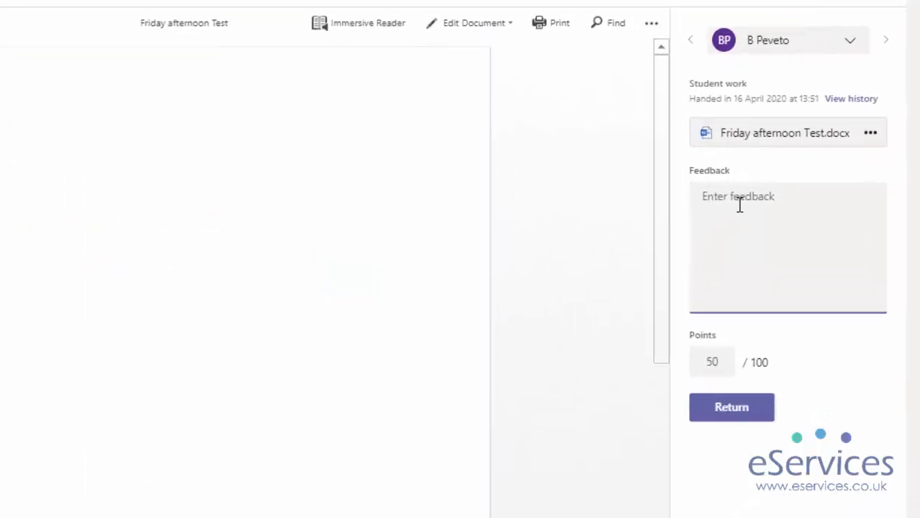
{"action": "type", "text": "Well done"}
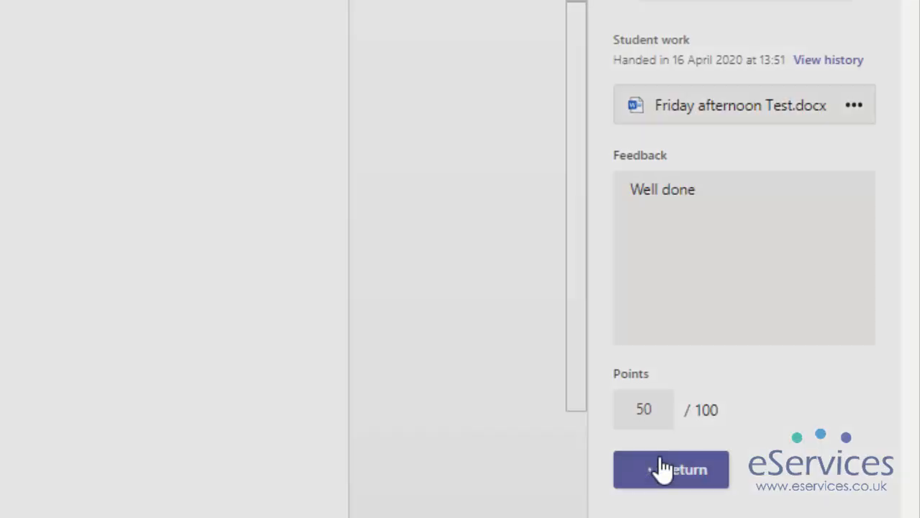
{"action": "left_click", "coordinate": [661, 468]}
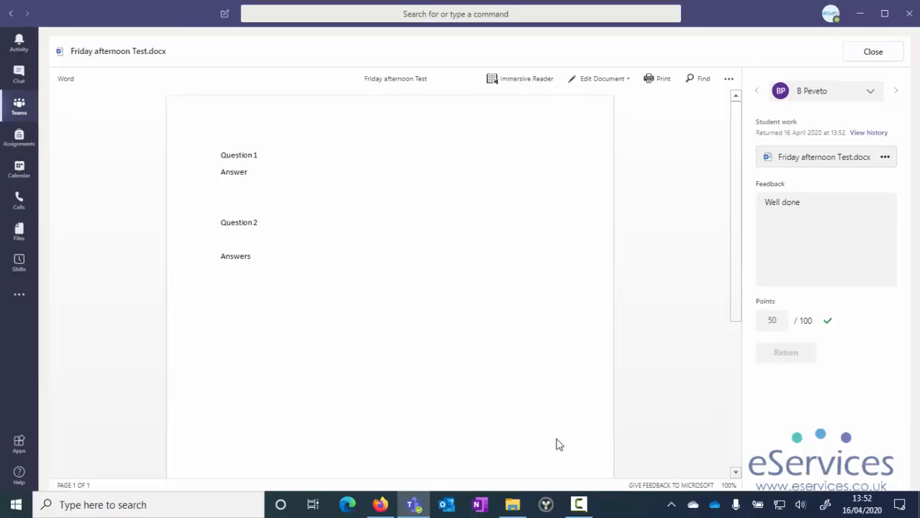
Step: Check the returned feedback and points in the student's Firefox session, and view the Year 6 grades in the teacher's Teams desktop app
{"action": "left_click", "coordinate": [380, 504]}
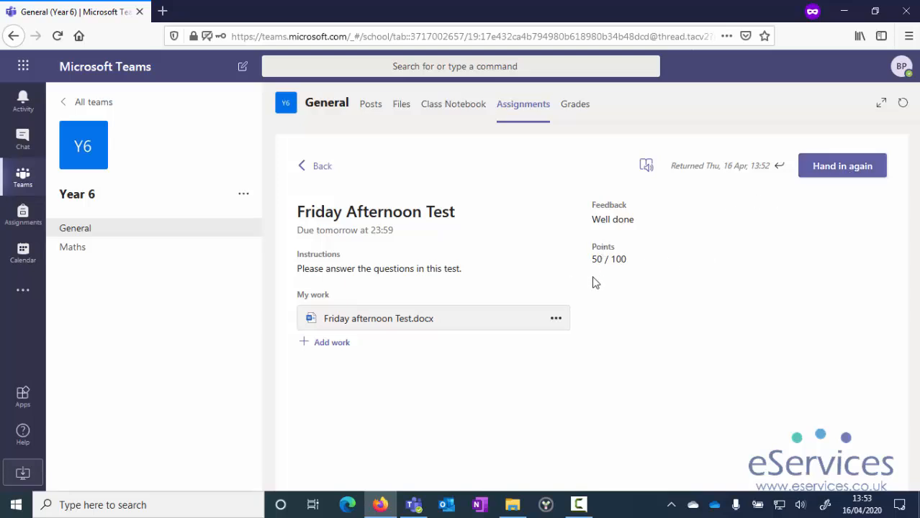
{"action": "left_click", "coordinate": [413, 504]}
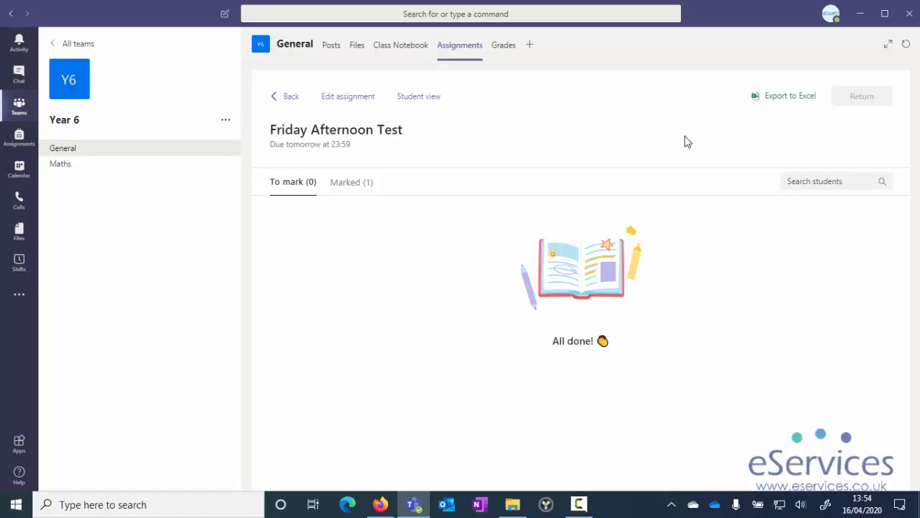
{"action": "left_click", "coordinate": [504, 55]}
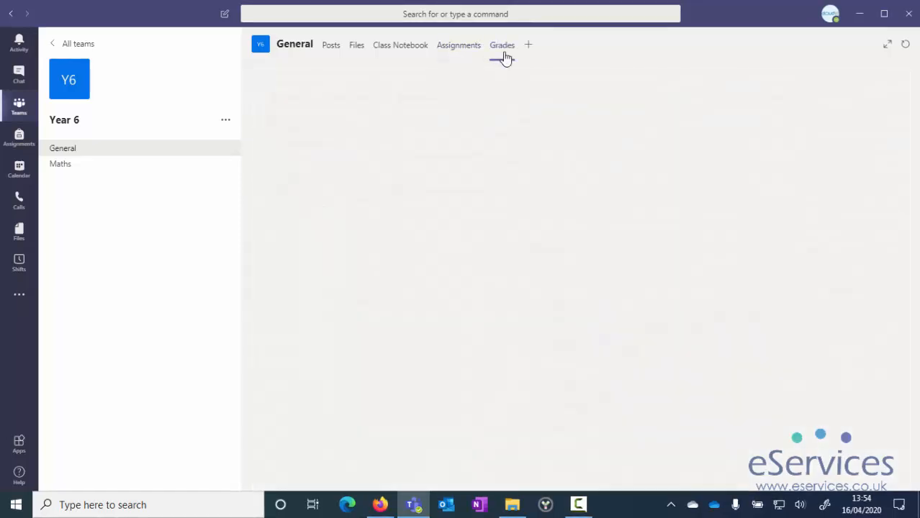